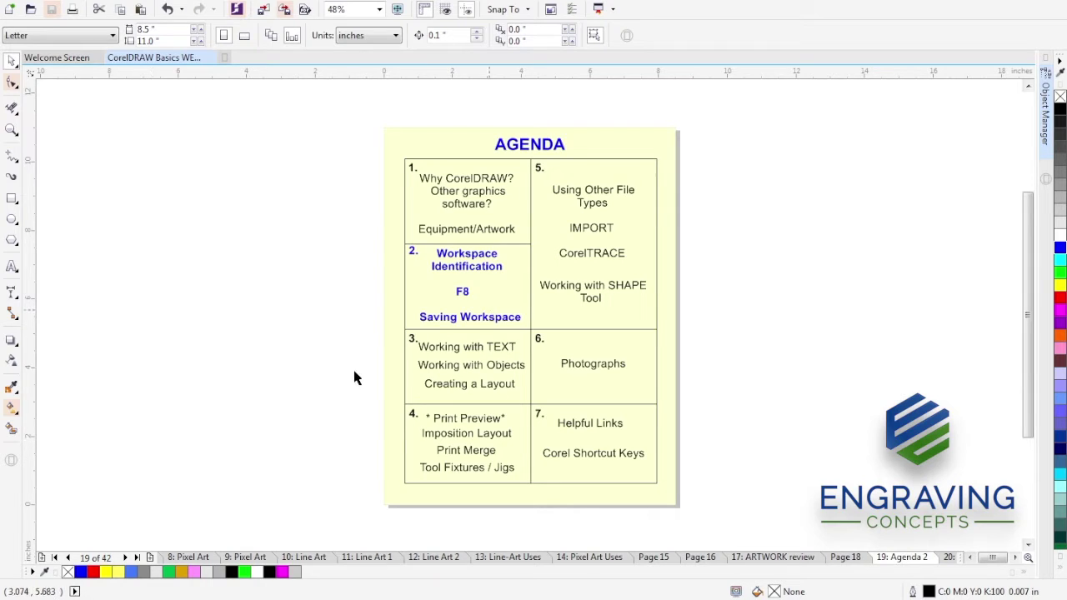
# Advance the page navigator to reach the WORKSPACE page.
pyautogui.click(126, 557)
# Go to page 20, WORKSPACE, select and deselect its screenshot, then browse the menus.
pyautogui.click(126, 558)
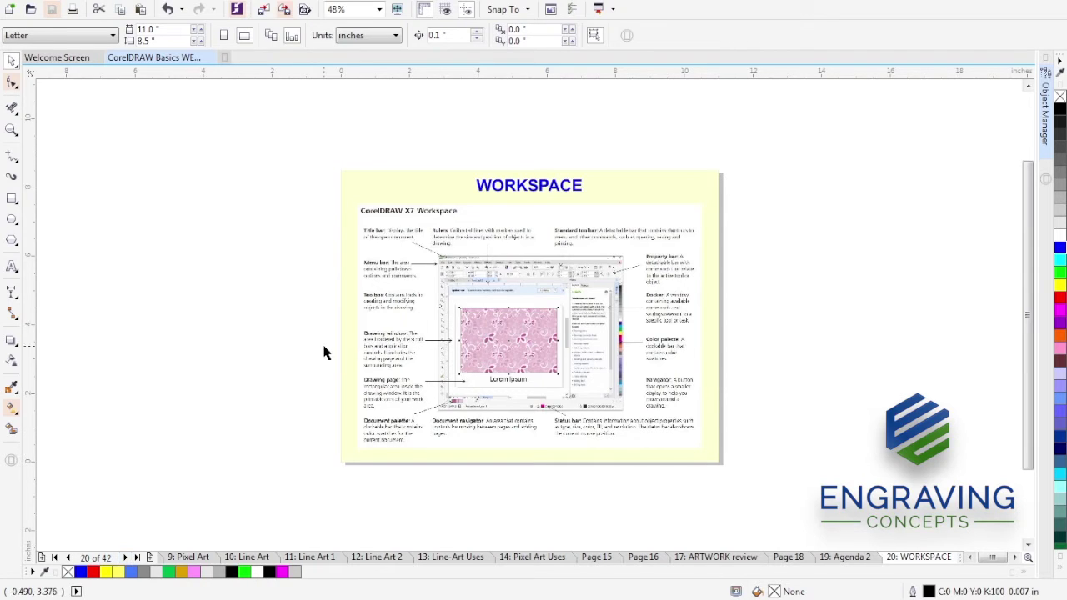
pyautogui.click(472, 299)
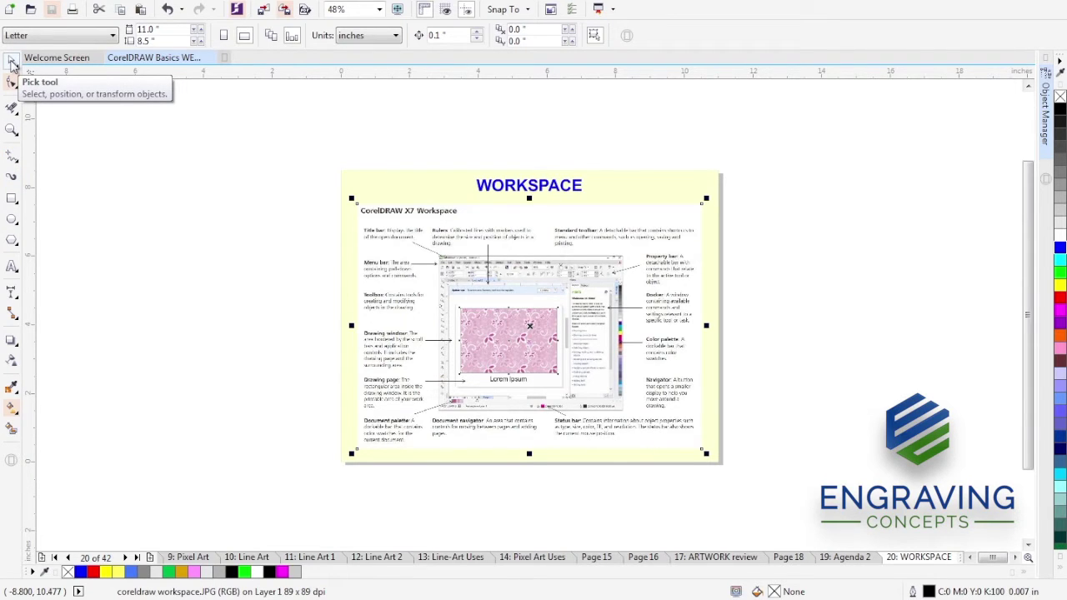
pyautogui.click(281, 200)
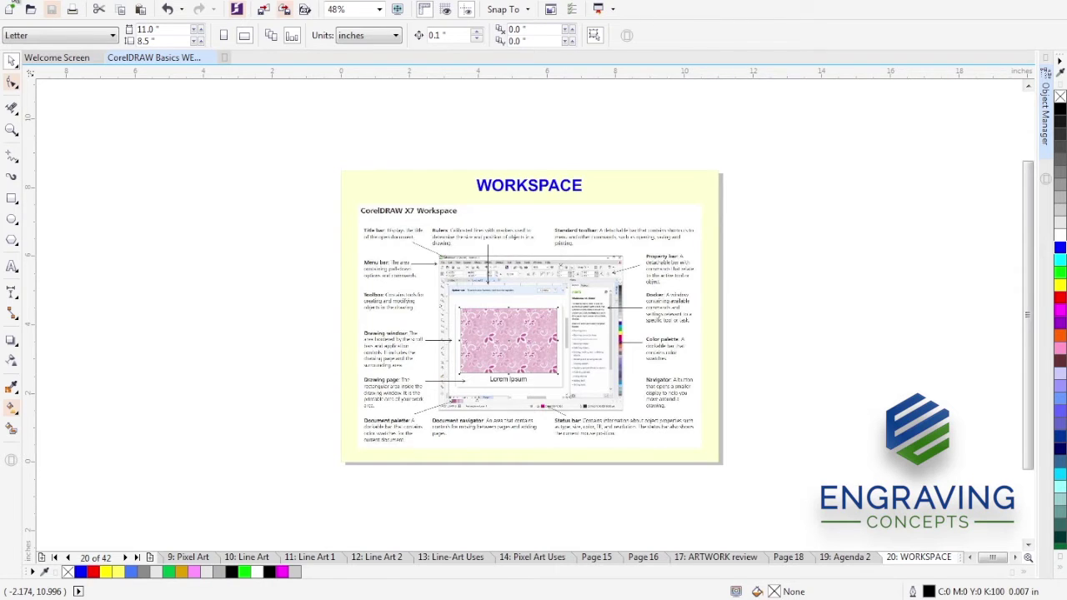
pyautogui.click(17, 2)
pyautogui.moveTo(44, 1)
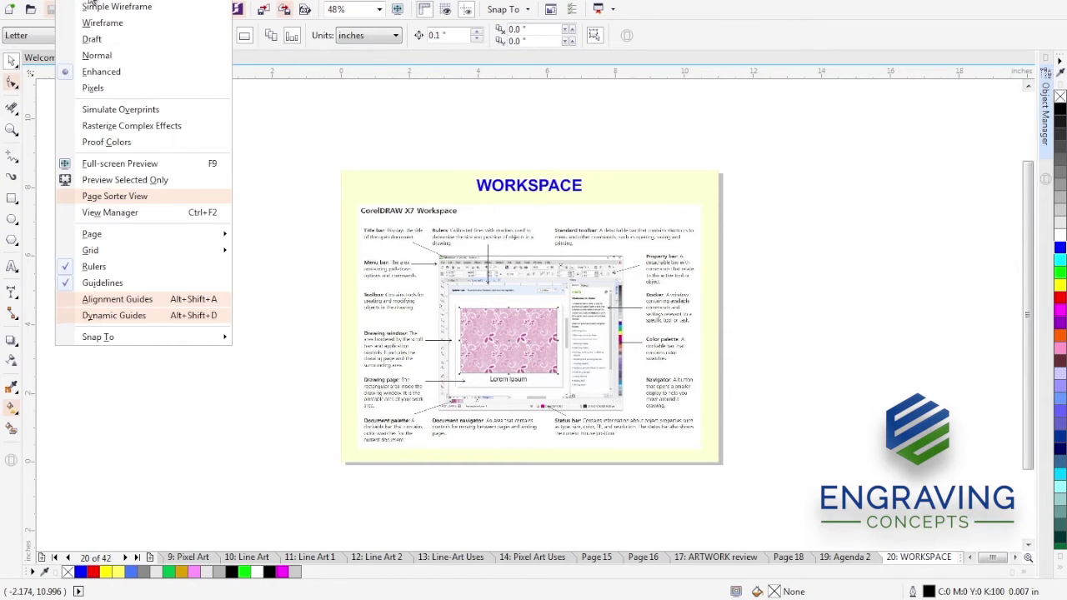
pyautogui.moveTo(178, 2)
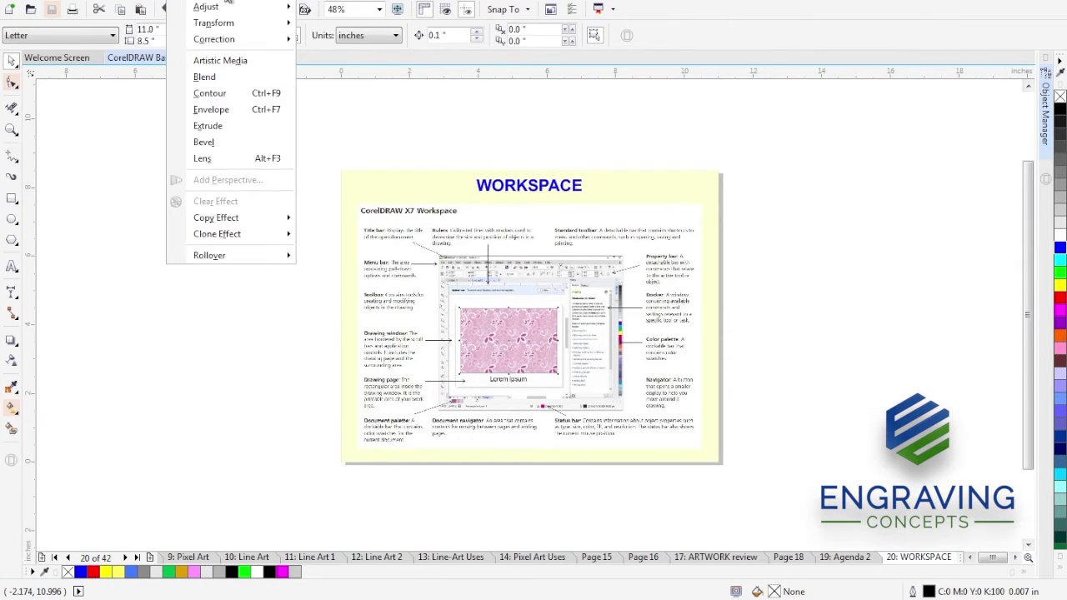
pyautogui.click(449, 4)
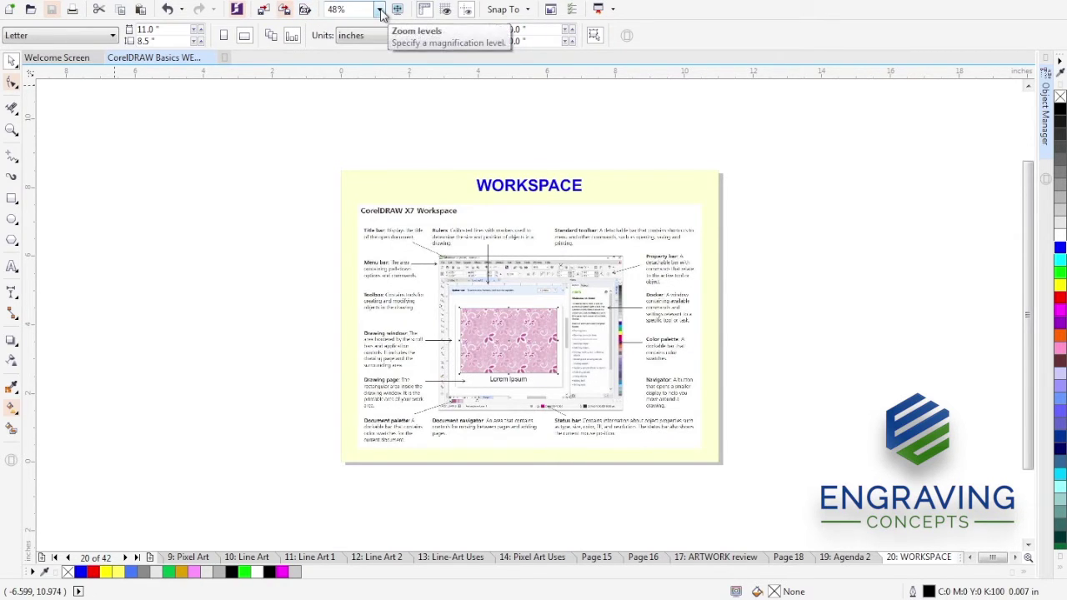
pyautogui.click(612, 10)
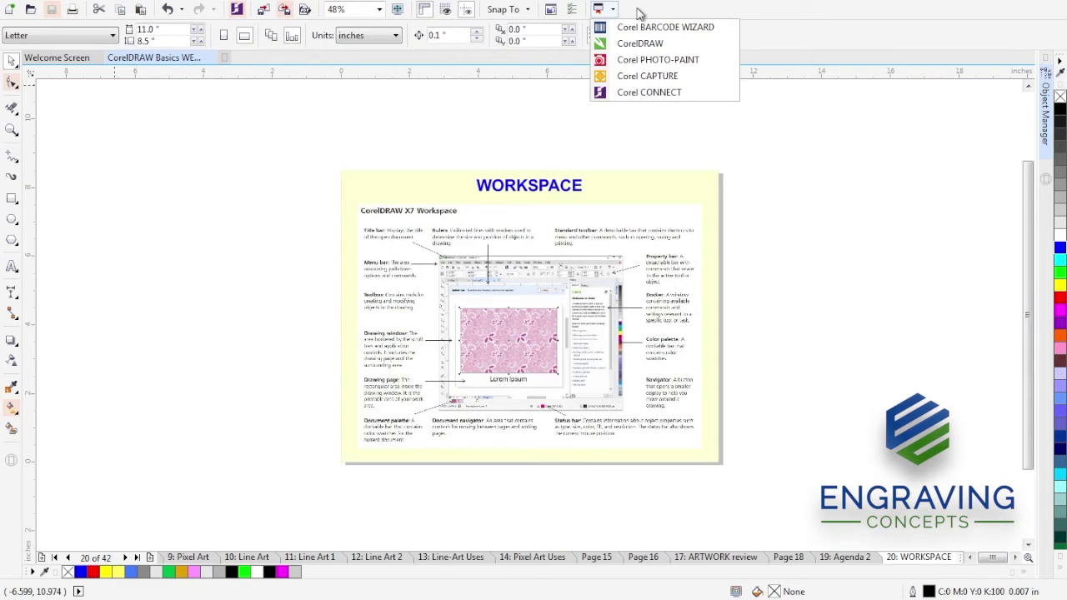
pyautogui.click(638, 13)
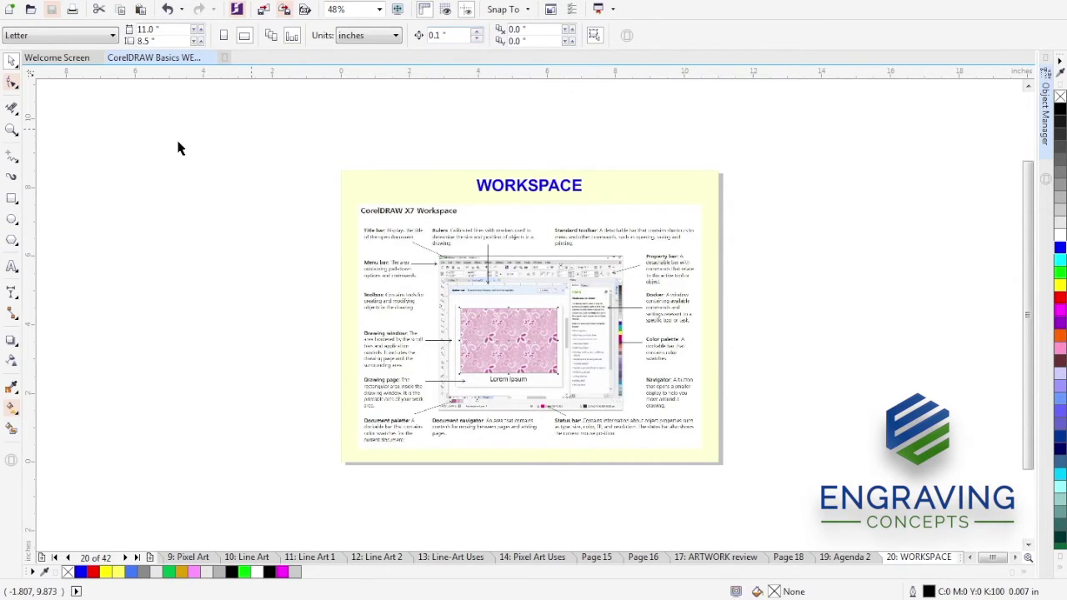
pyautogui.click(12, 218)
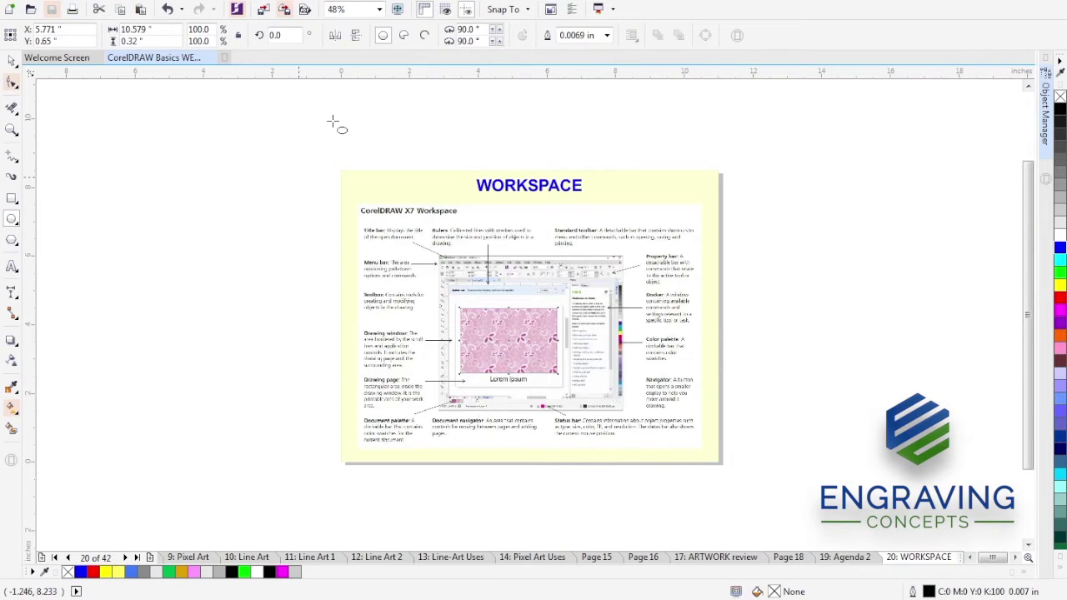
# Draw a small circle, about 1.274 × 1.187 inches, above the WORKSPACE page.
pyautogui.moveTo(338, 117); pyautogui.dragTo(383, 158)
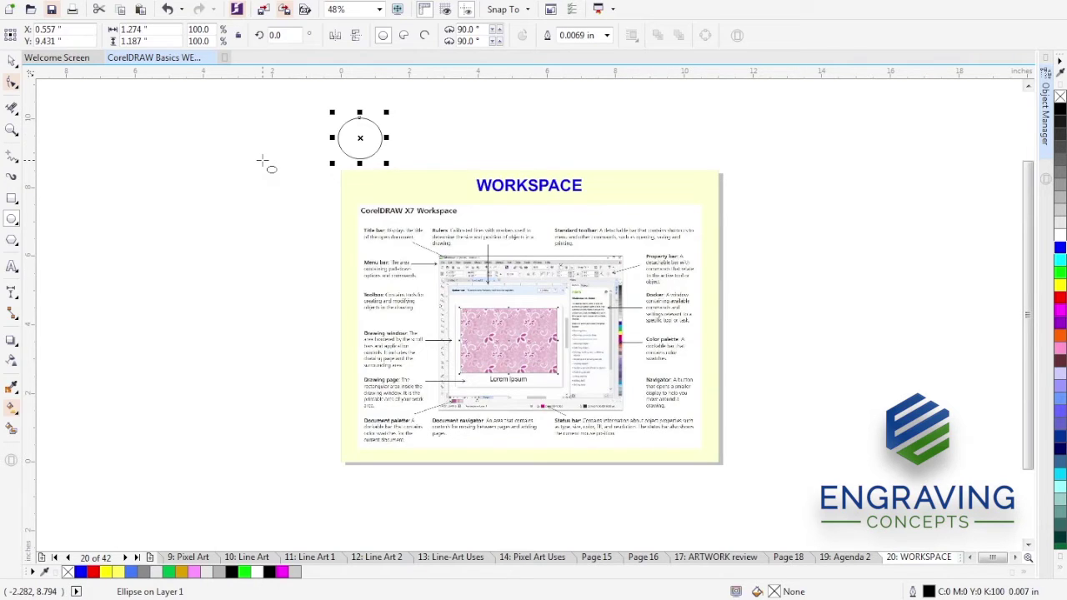
pyautogui.press('space')
pyautogui.press('space')
pyautogui.press('space')
pyautogui.press('space')
pyautogui.press('space')
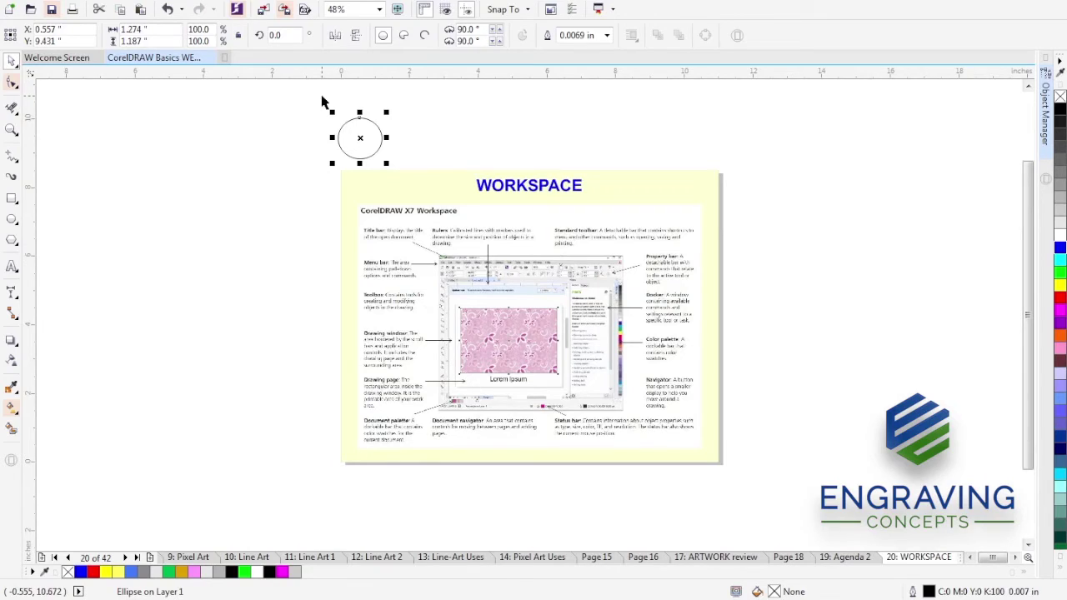
pyautogui.press('F7')
pyautogui.press('F7')
pyautogui.press('space')
# Nudge the circle slightly to the right with the arrow keys, then deselect it.
pyautogui.press('Right')
pyautogui.press('Right')
pyautogui.press('Right')
pyautogui.press('Right')
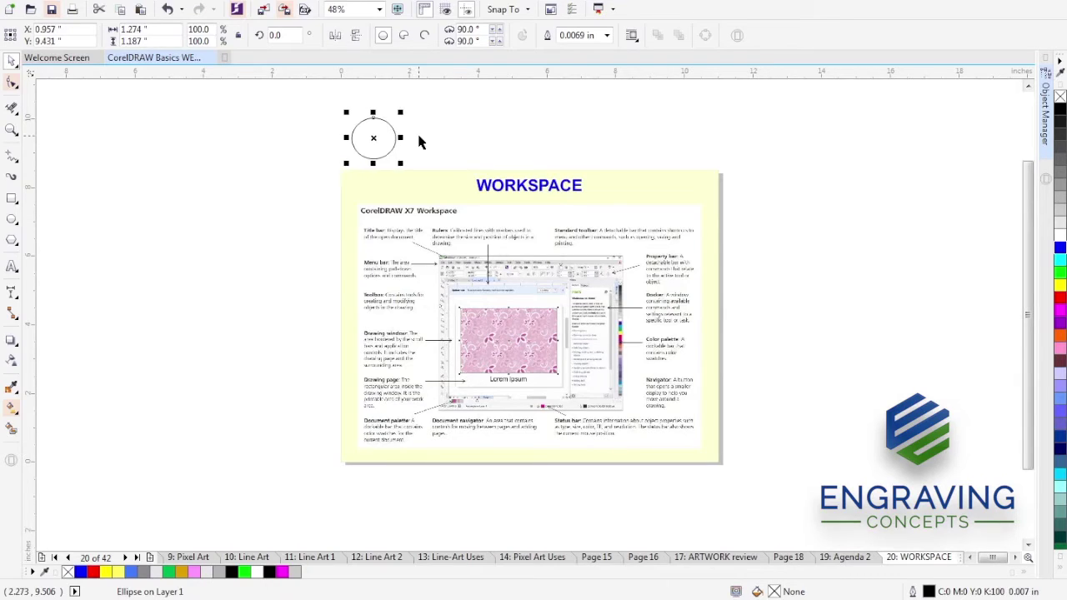
pyautogui.press('Right')
pyautogui.press('Right')
pyautogui.press('Right')
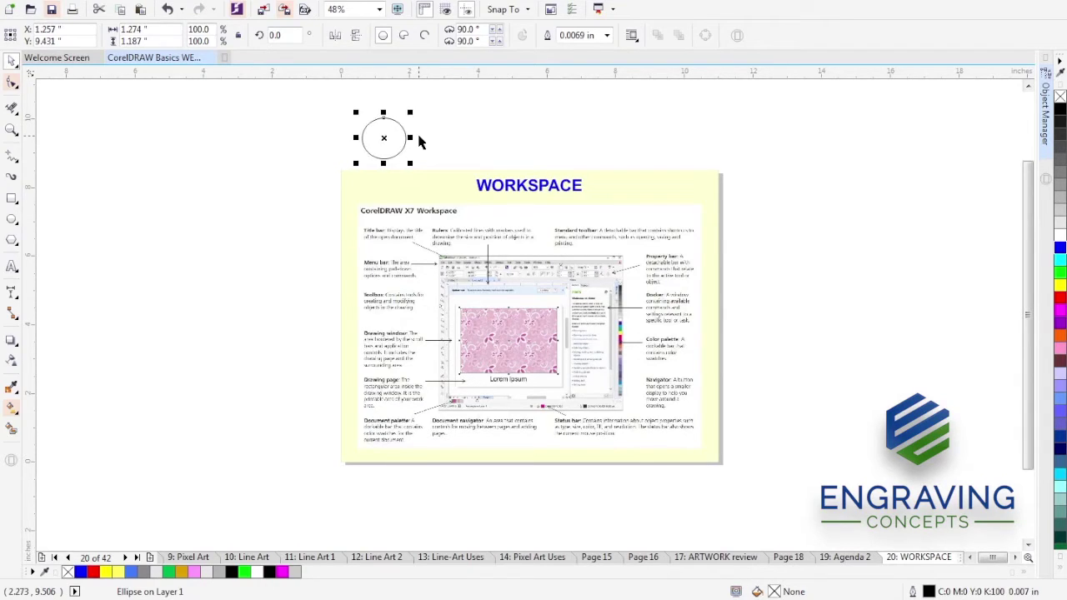
pyautogui.press('Right')
pyautogui.press('Up')
pyautogui.press('Up')
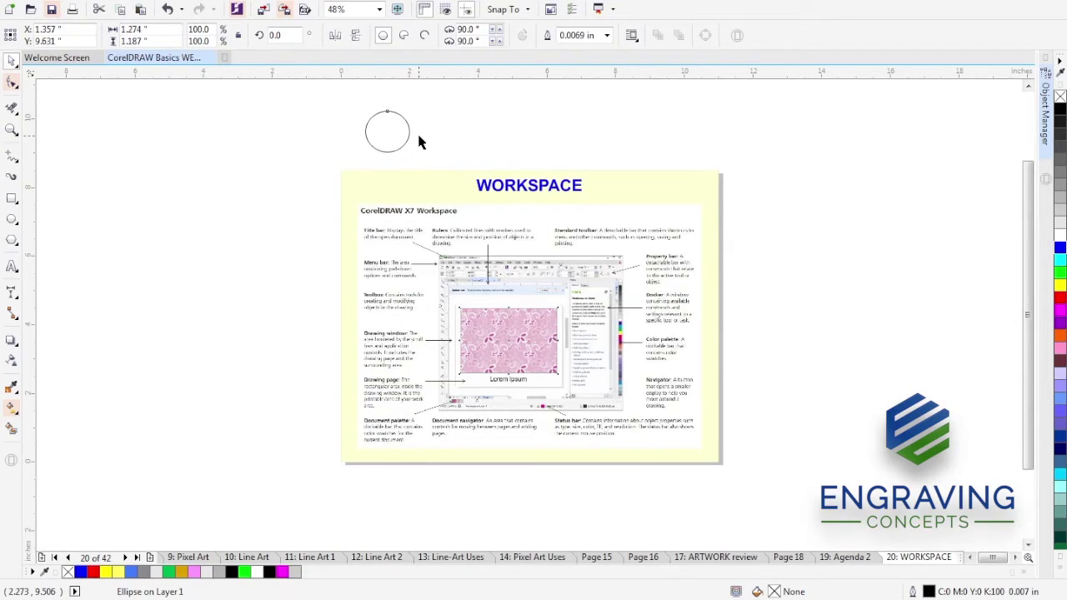
pyautogui.press('Down')
pyautogui.press('Down')
pyautogui.press('Left')
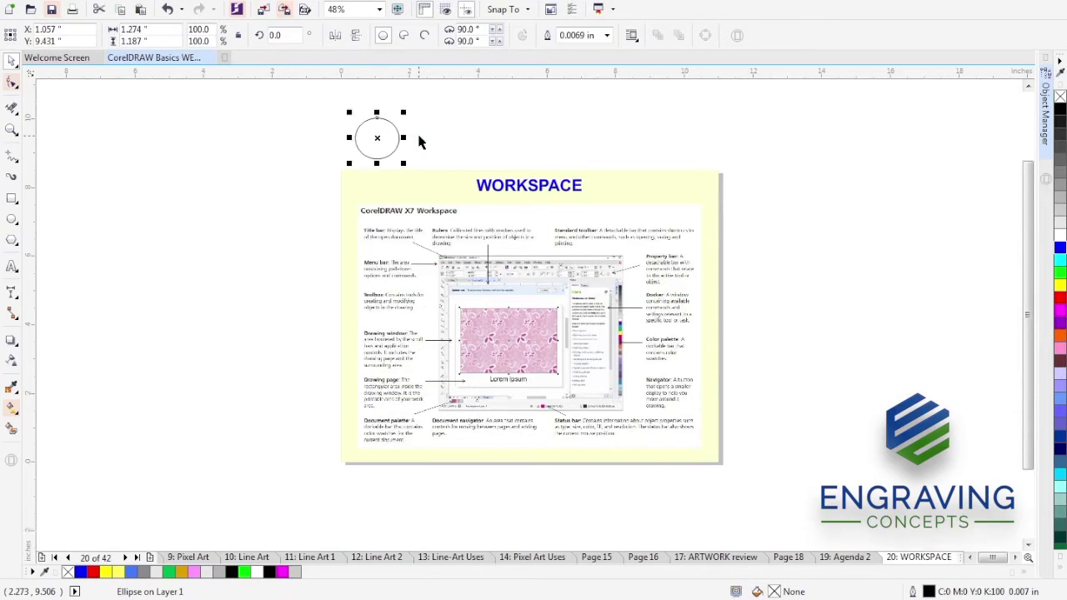
pyautogui.click(420, 142)
pyautogui.press('Right')
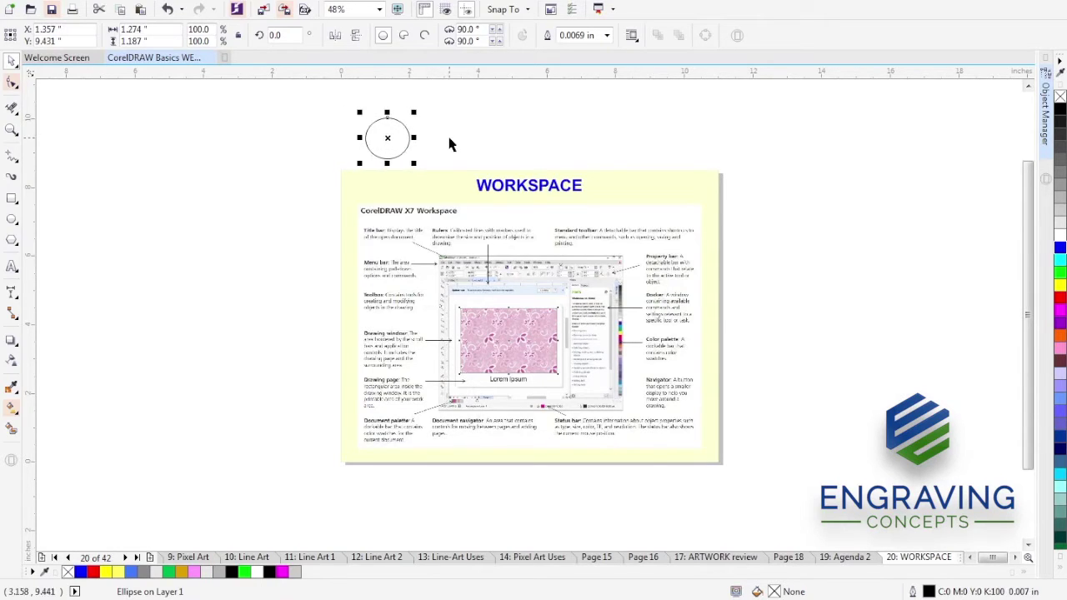
pyautogui.click(448, 142)
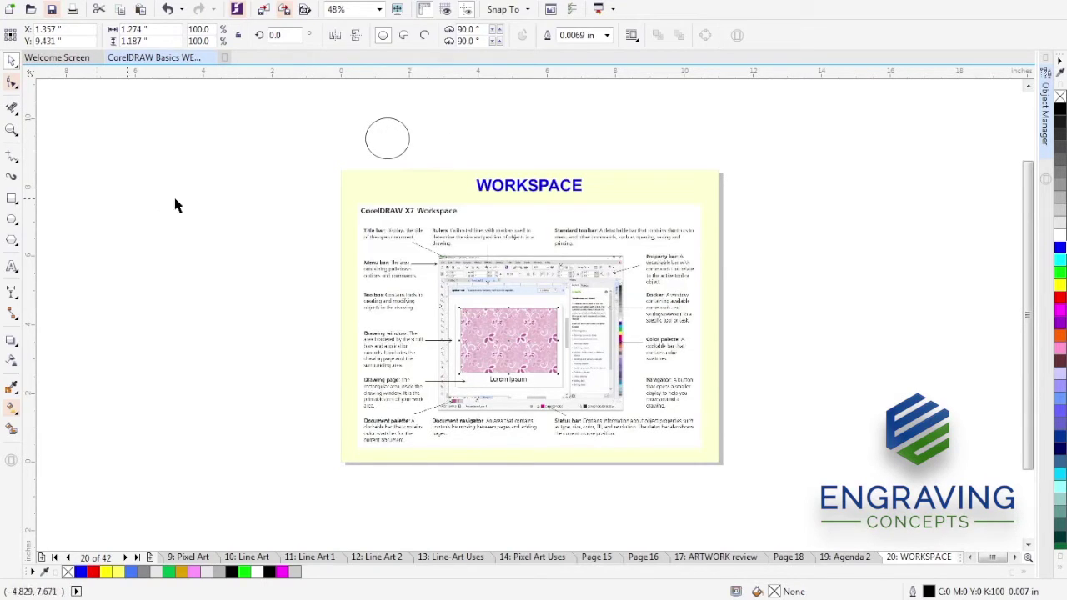
# With the Pick tool and nothing selected, set the nudge distance to 1 inch.
pyautogui.click(477, 183)
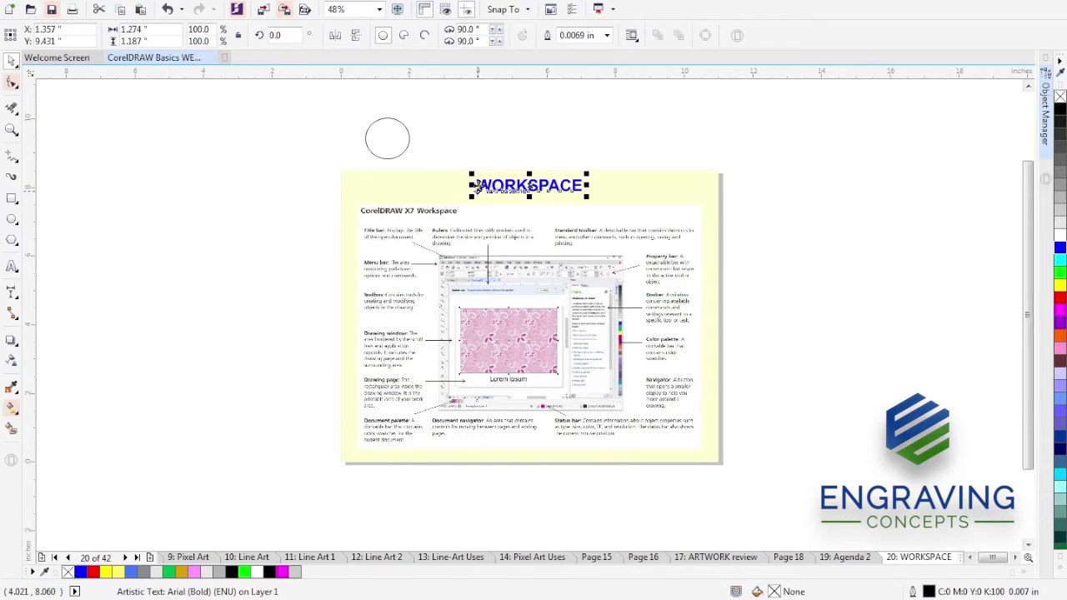
pyautogui.click(458, 163)
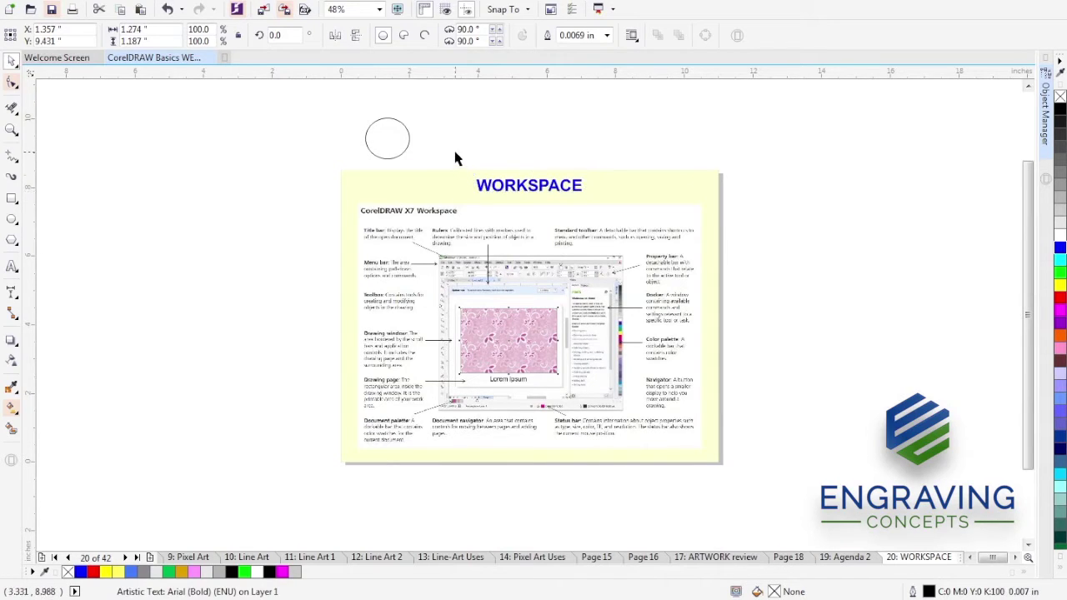
pyautogui.click(11, 108)
pyautogui.click(12, 63)
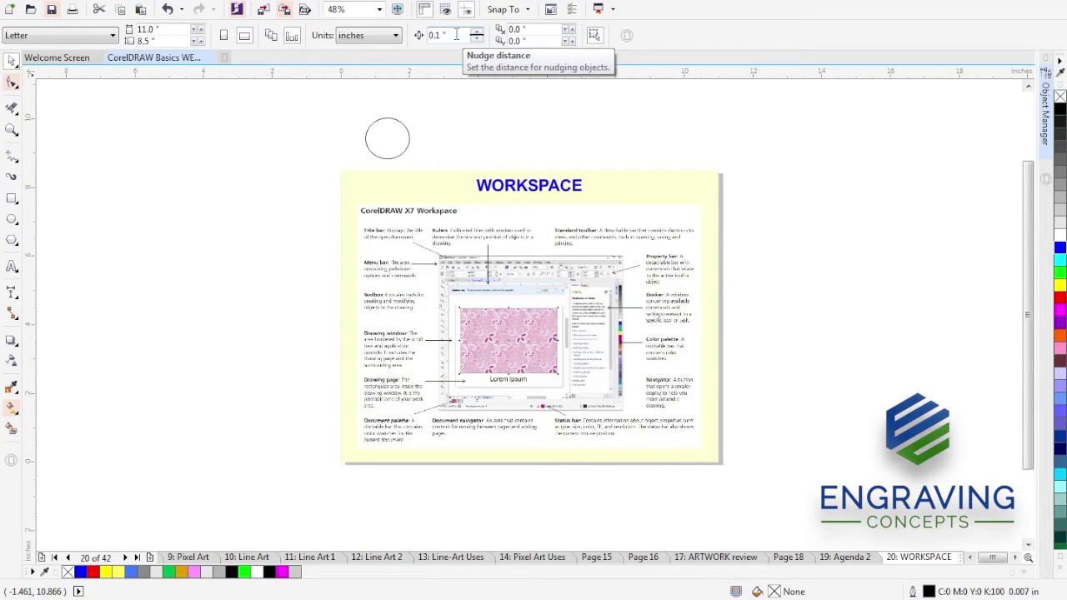
pyautogui.click(456, 35)
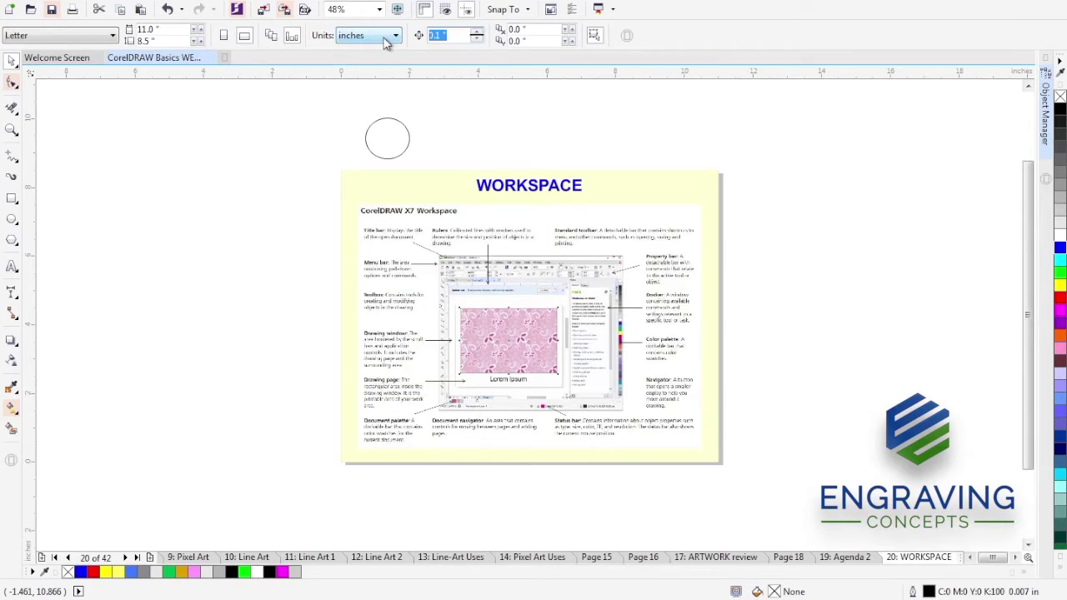
pyautogui.write('1')
pyautogui.press('Return')
pyautogui.click(389, 138)
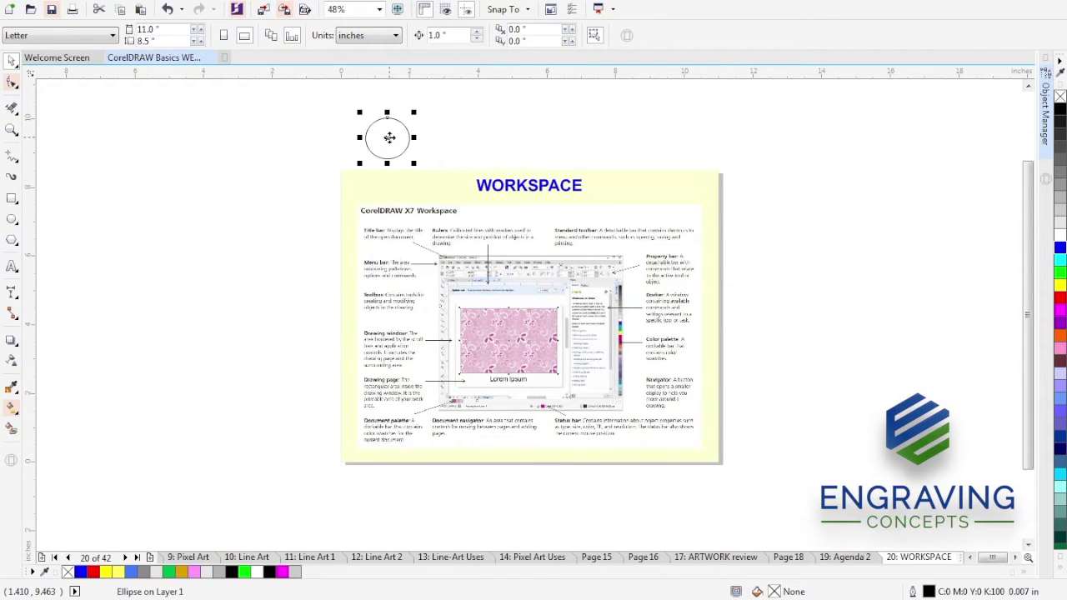
pyautogui.press('Right')
pyautogui.press('Right')
pyautogui.press('Right')
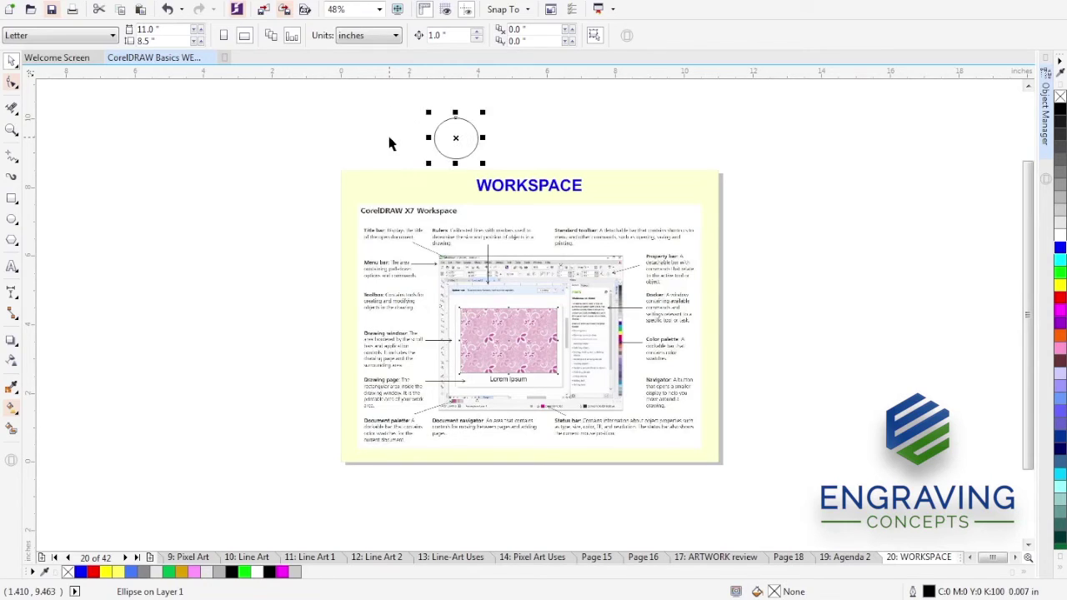
pyautogui.press('Right')
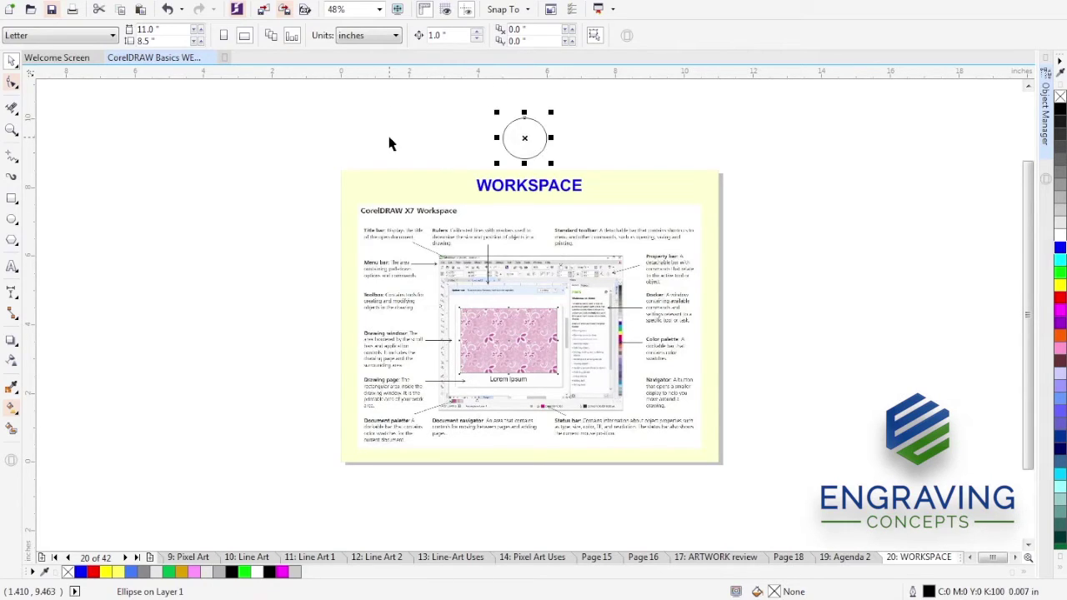
pyautogui.press('Left')
pyautogui.press('Left')
pyautogui.press('Left')
pyautogui.press('Left')
pyautogui.press('Left')
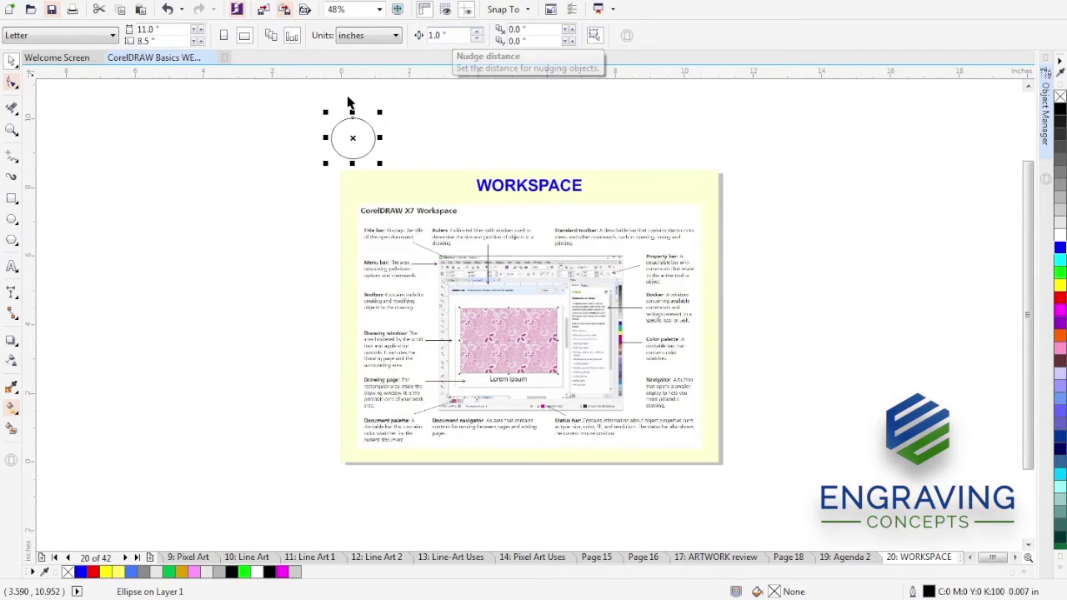
pyautogui.click(422, 114)
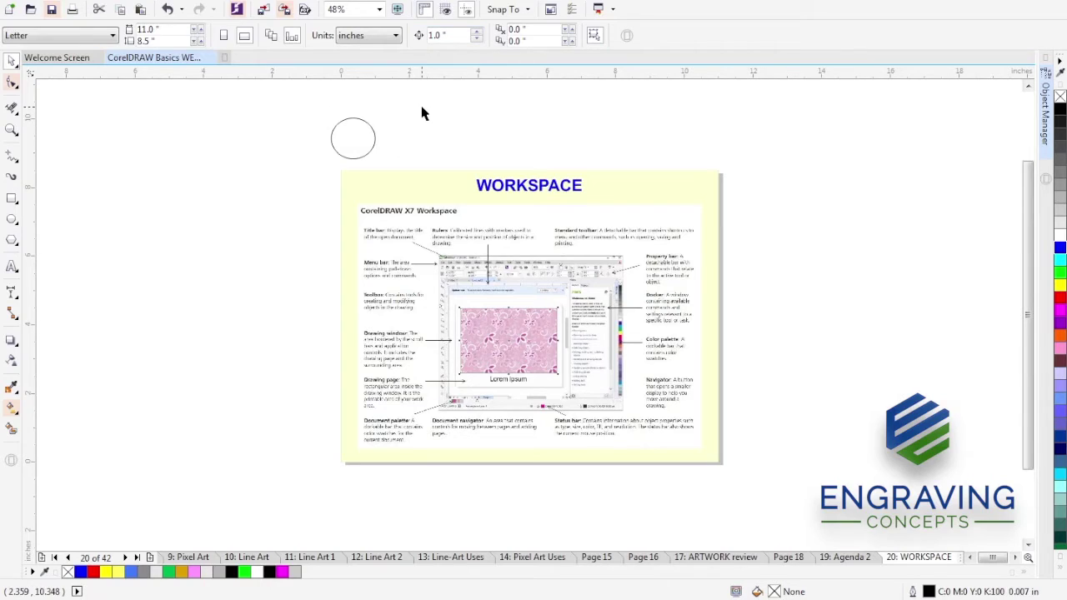
pyautogui.click(365, 131)
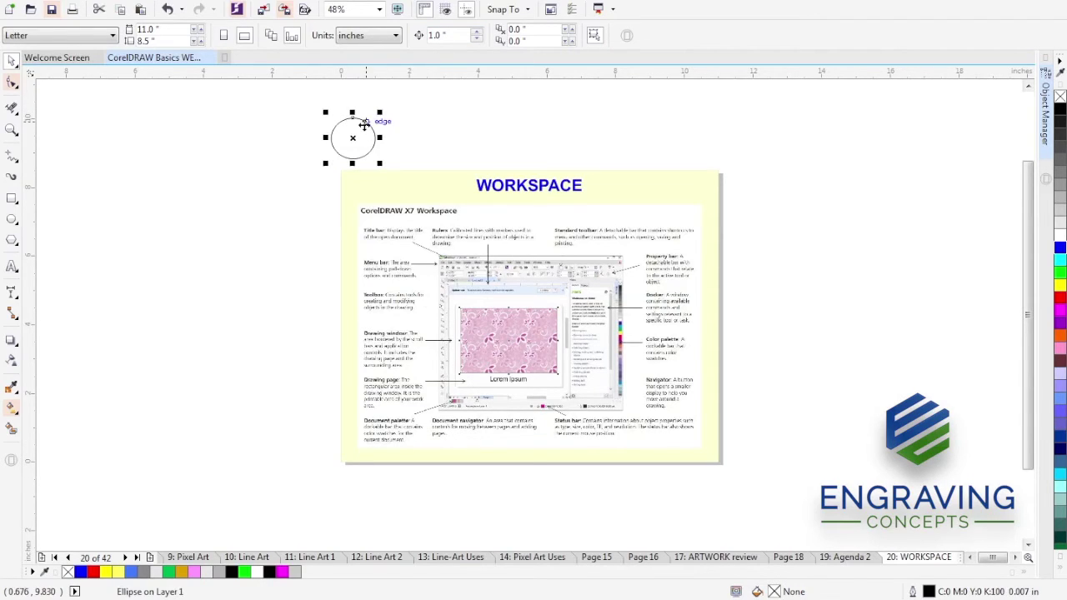
pyautogui.click(244, 138)
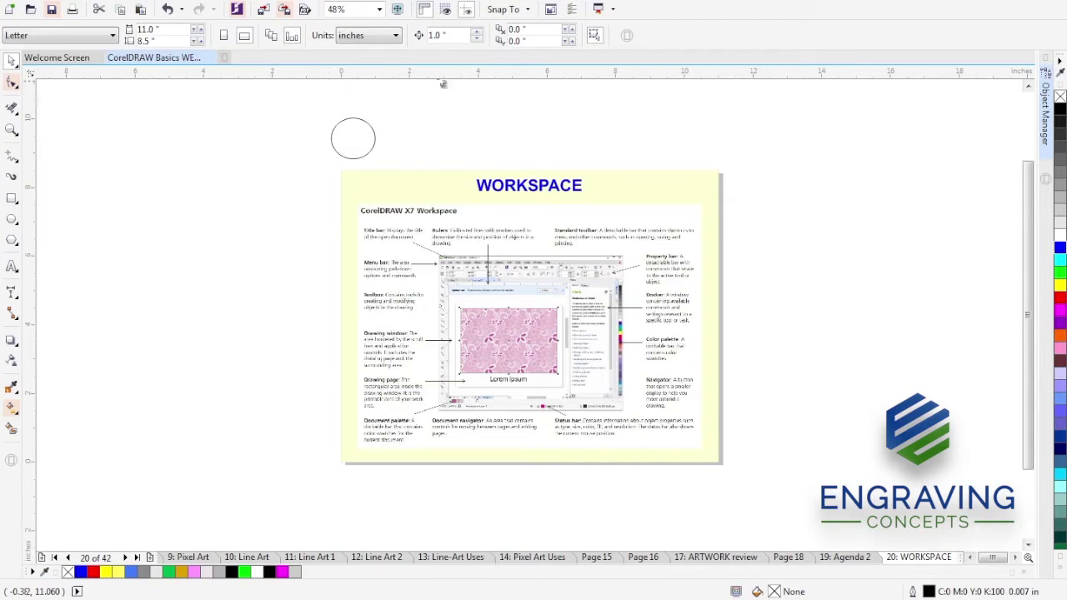
pyautogui.click(359, 122)
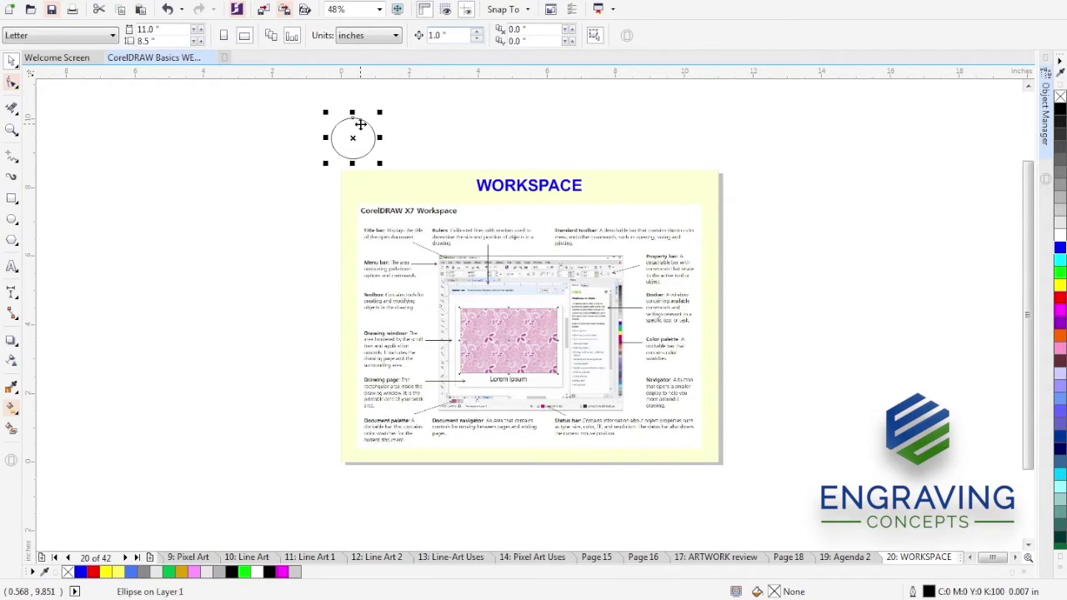
pyautogui.click(443, 131)
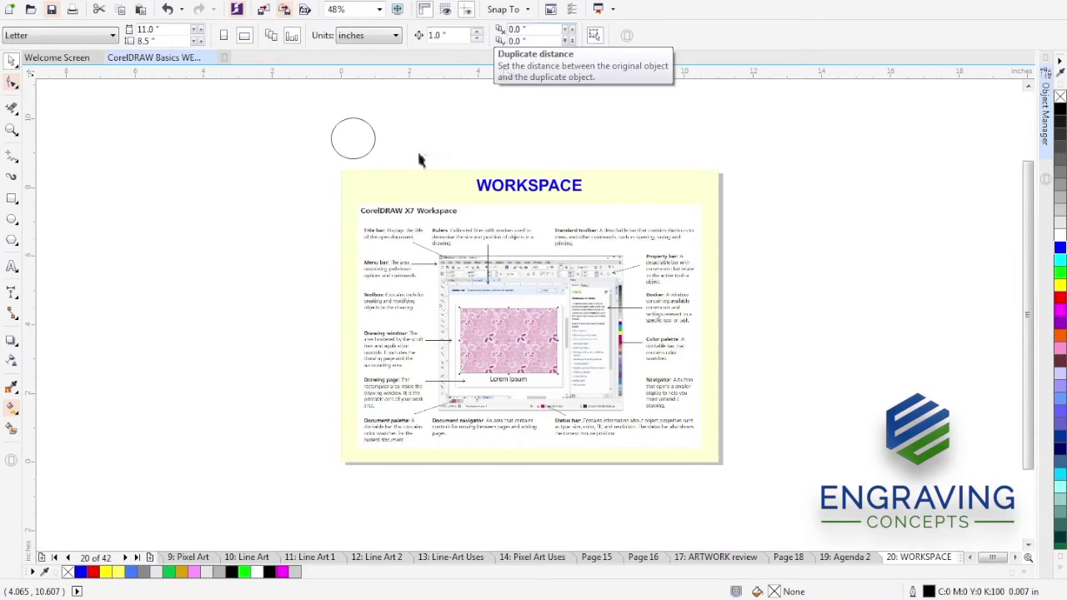
# Duplicate the circle with Edit > Duplicate, then delete the copy.
pyautogui.click(374, 138)
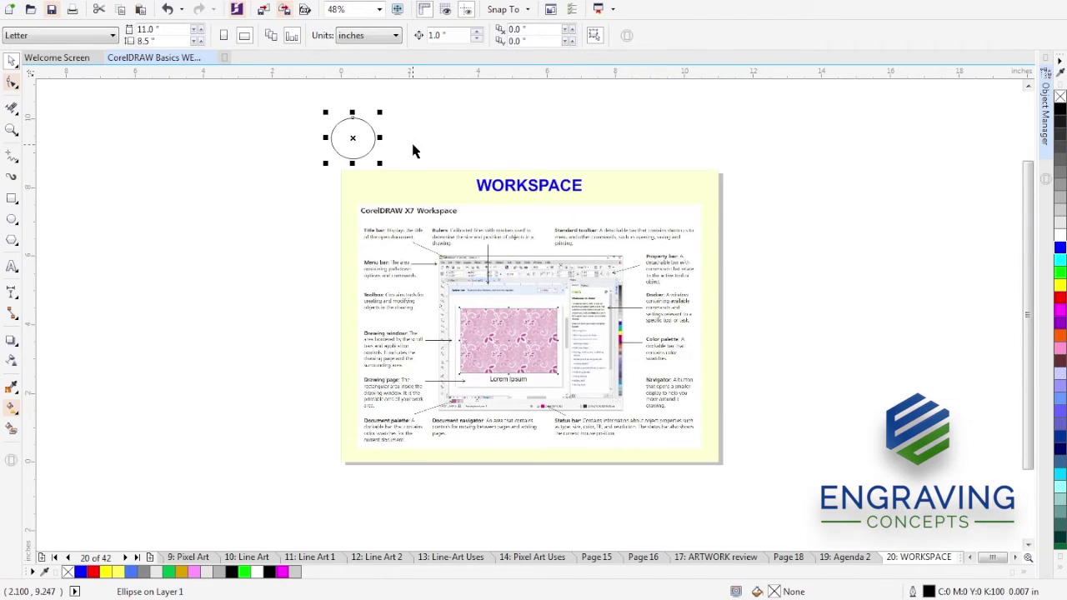
pyautogui.click(43, 0)
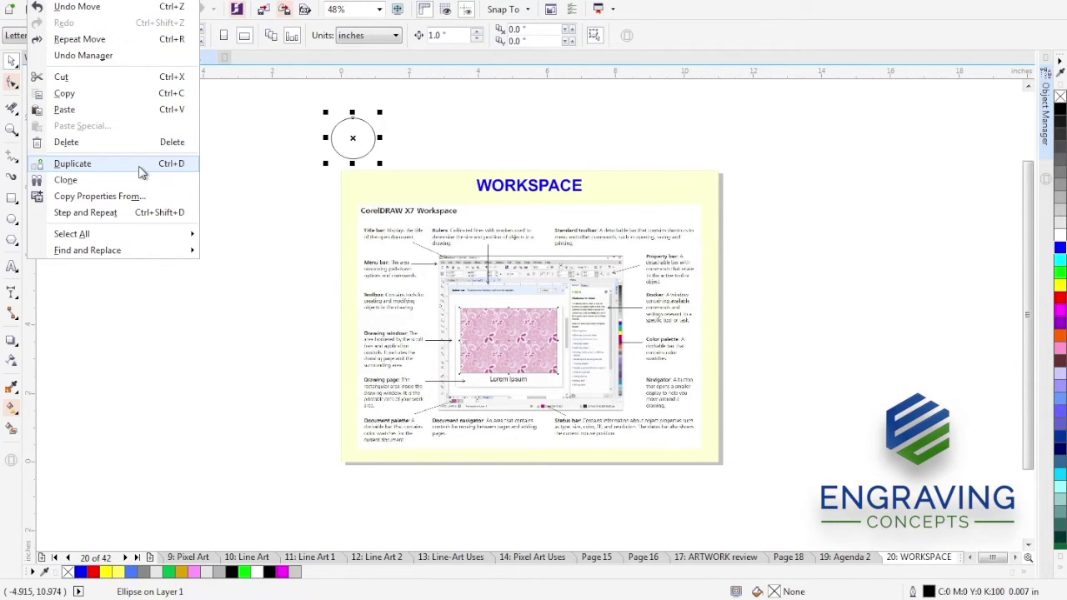
pyautogui.click(116, 172)
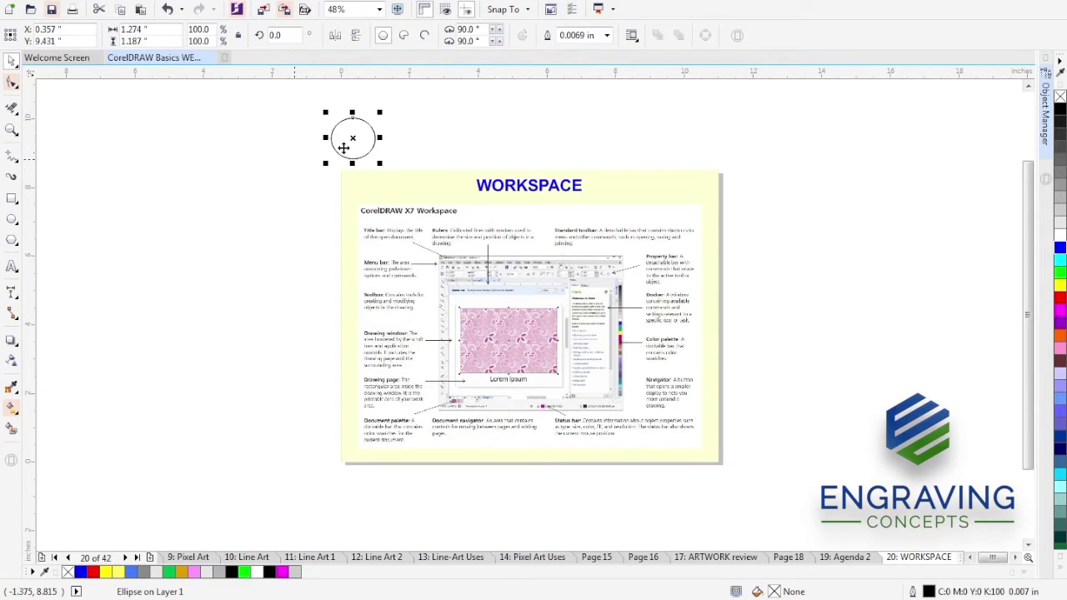
pyautogui.moveTo(357, 140); pyautogui.dragTo(378, 134)
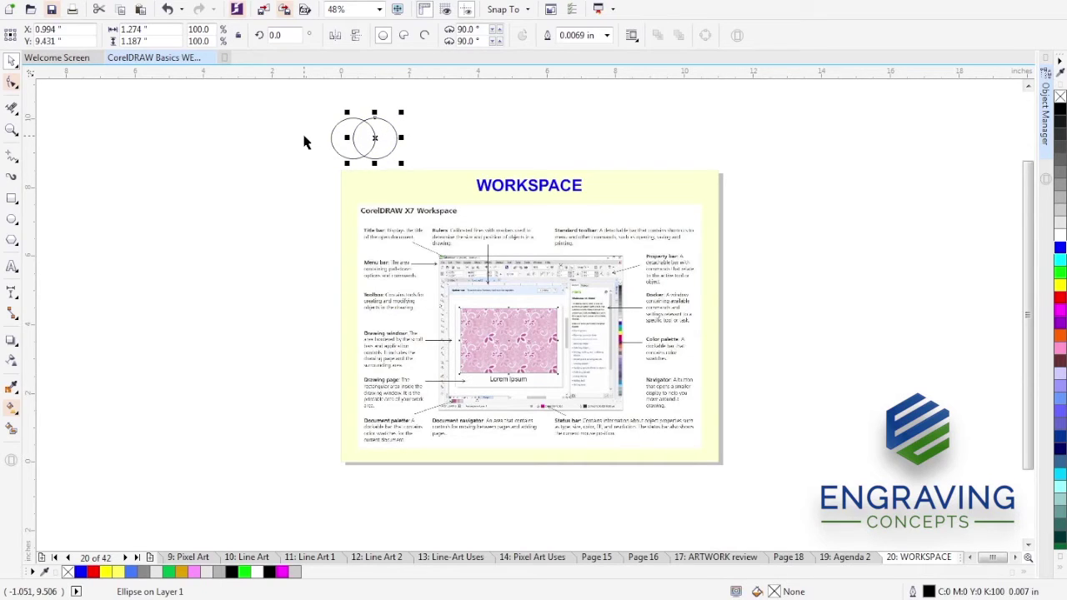
pyautogui.press('Delete')
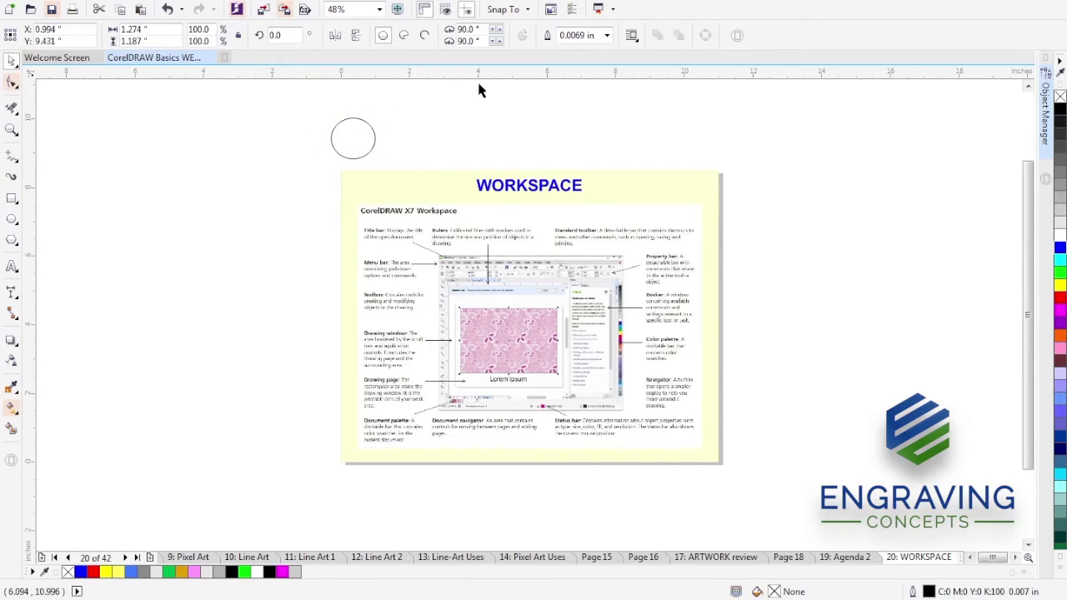
pyautogui.click(372, 132)
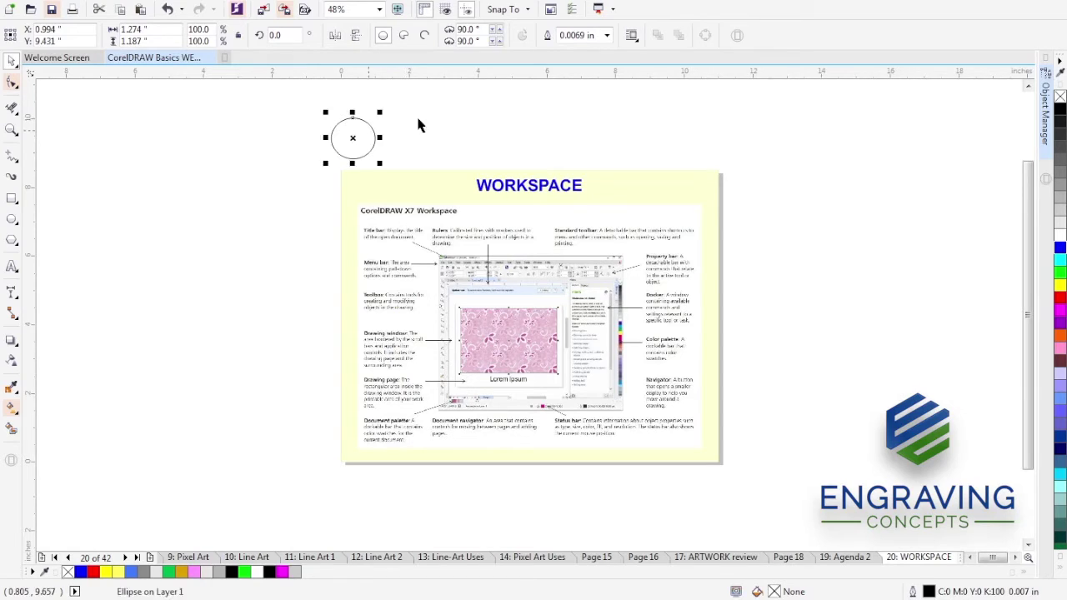
pyautogui.click(214, 136)
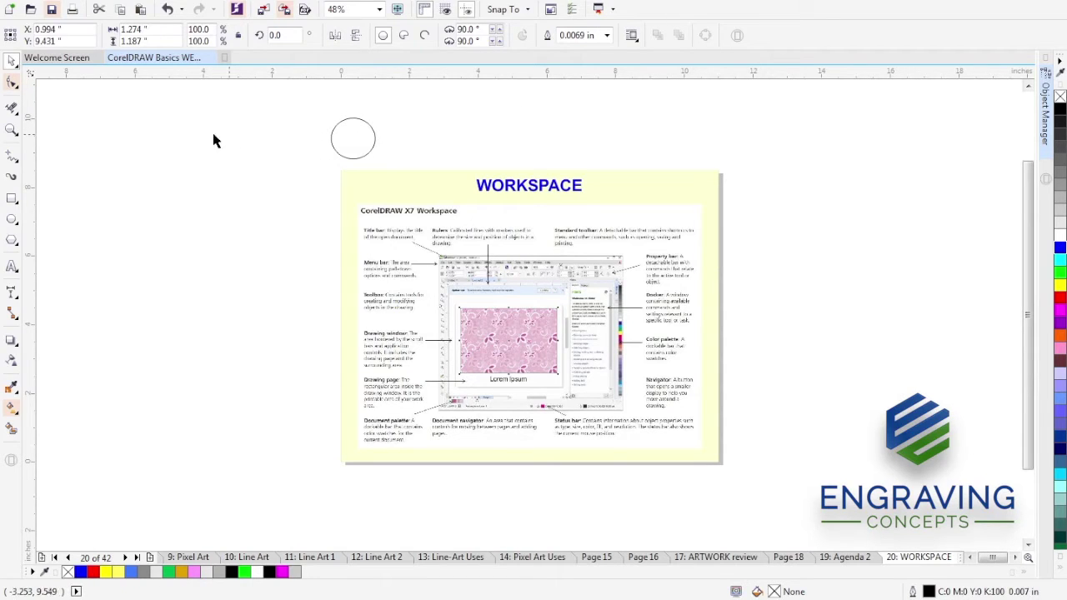
# Set the horizontal duplicate distance to 2.0 inches.
pyautogui.click(12, 61)
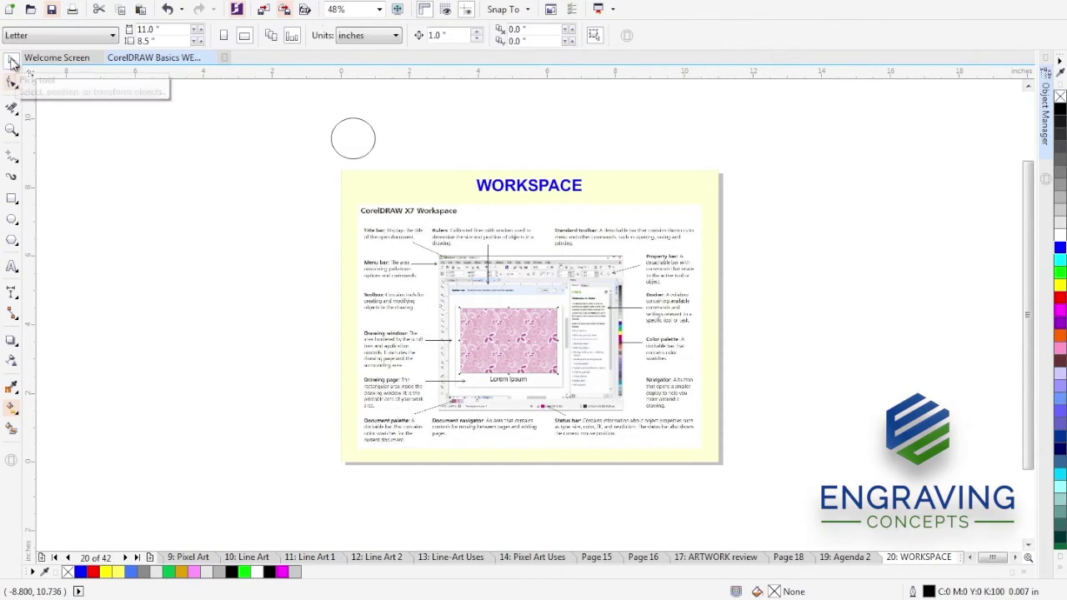
pyautogui.doubleClick(530, 30)
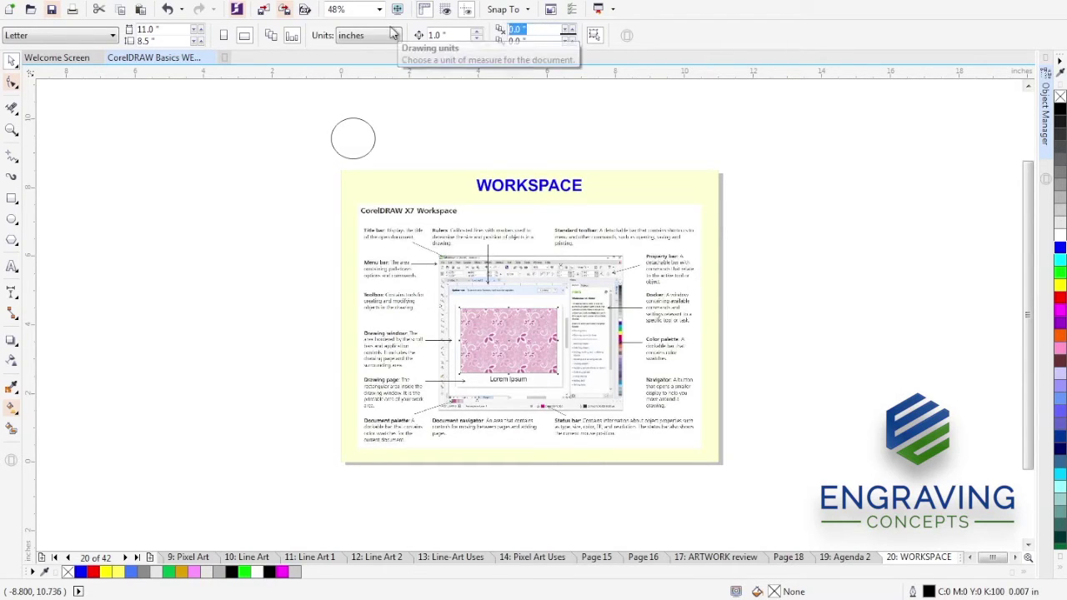
pyautogui.write('2')
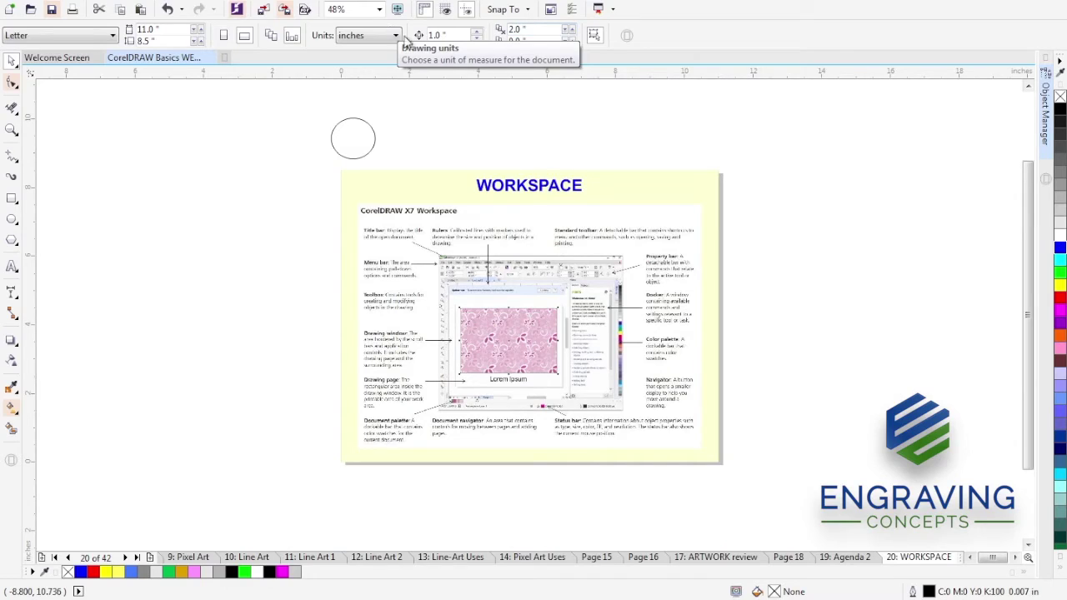
pyautogui.press('Return')
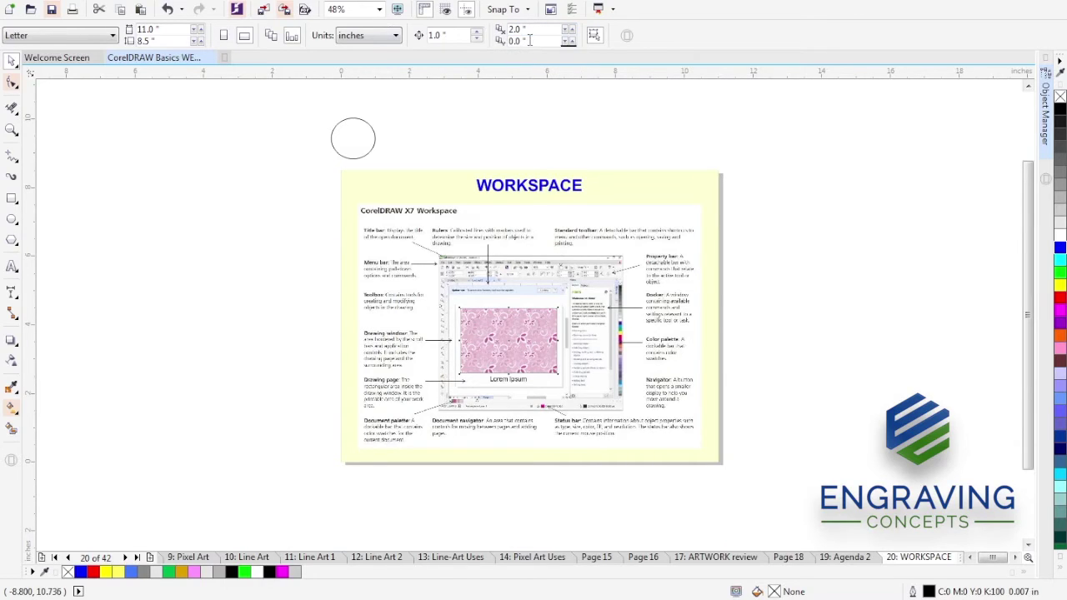
# Duplicate the circle 2 inches right with Ctrl+D, then delete both circles.
pyautogui.click(345, 145)
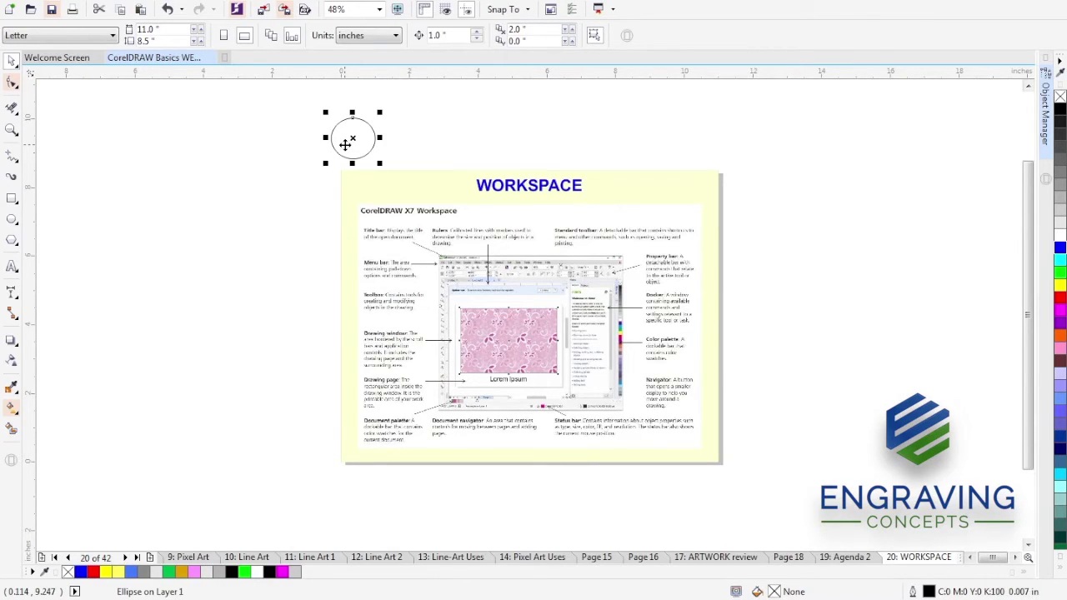
pyautogui.hotkey('ctrl', 'd')
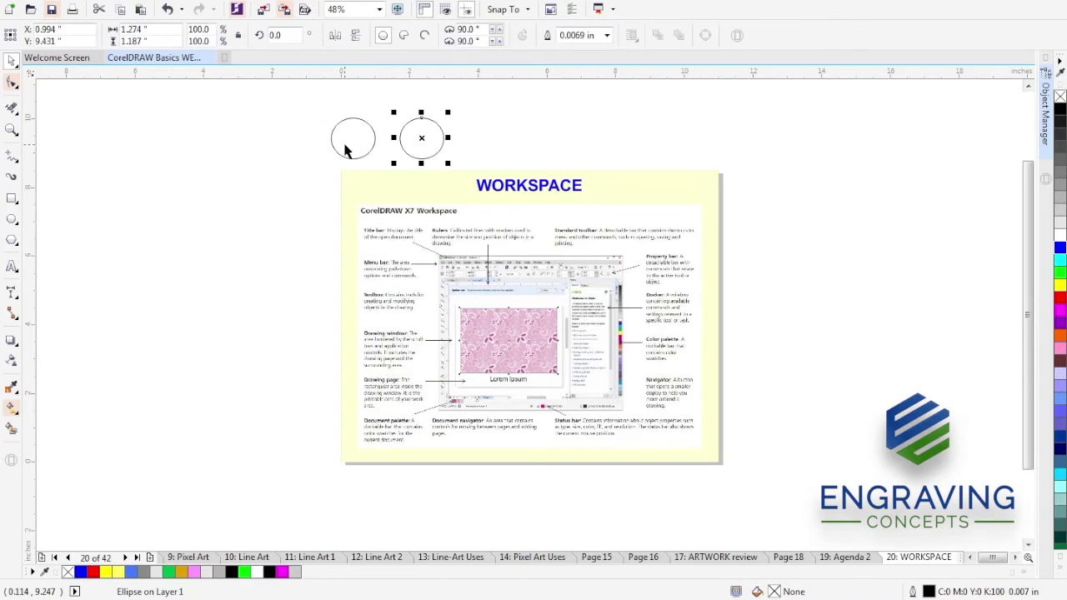
pyautogui.click(272, 166)
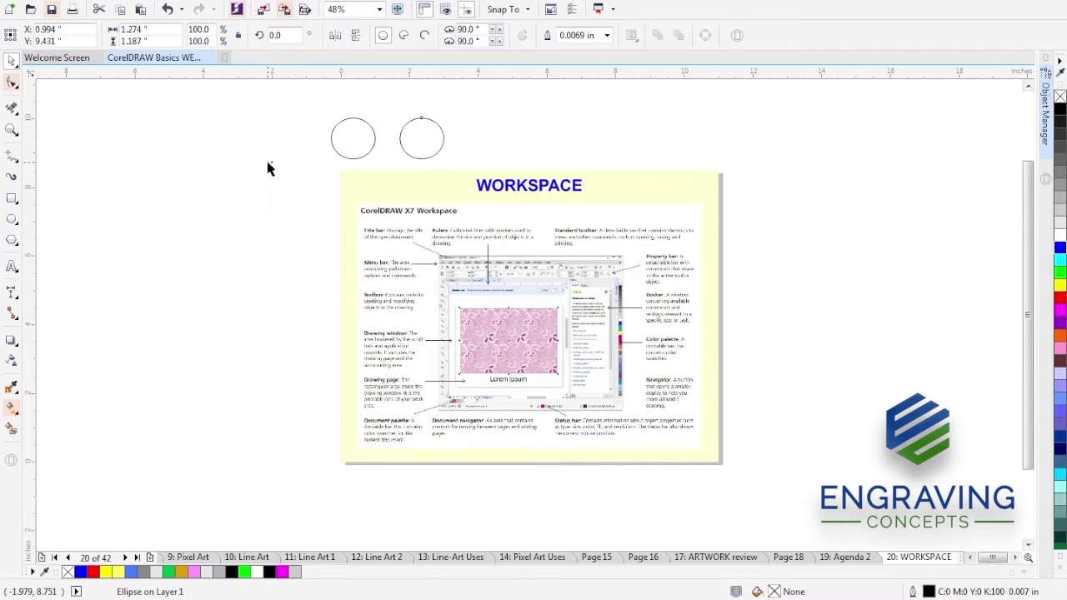
pyautogui.moveTo(280, 103); pyautogui.dragTo(467, 181)
pyautogui.press('Delete')
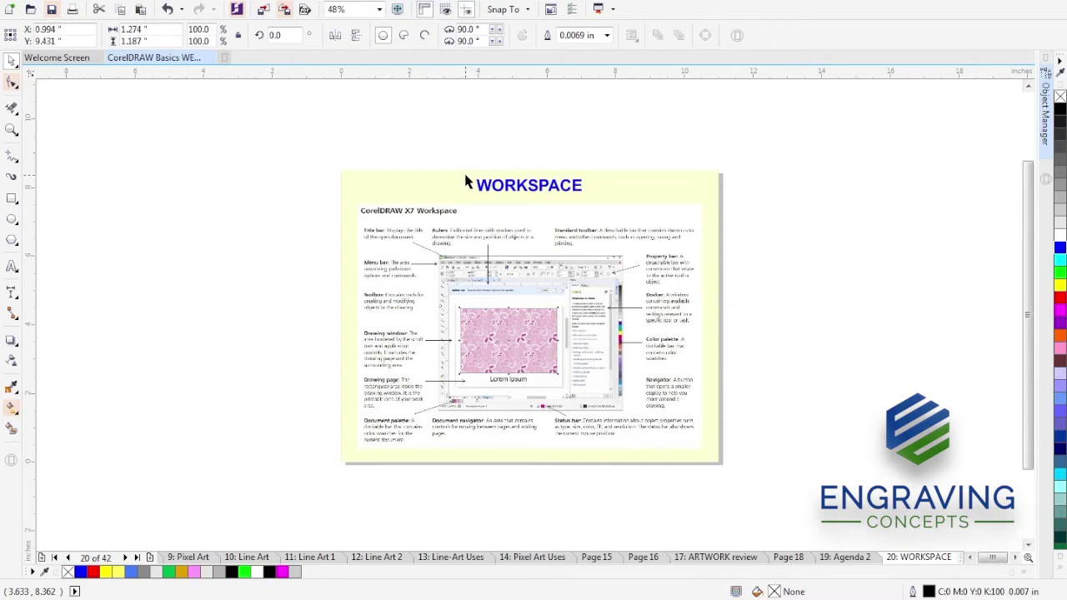
pyautogui.click(12, 130)
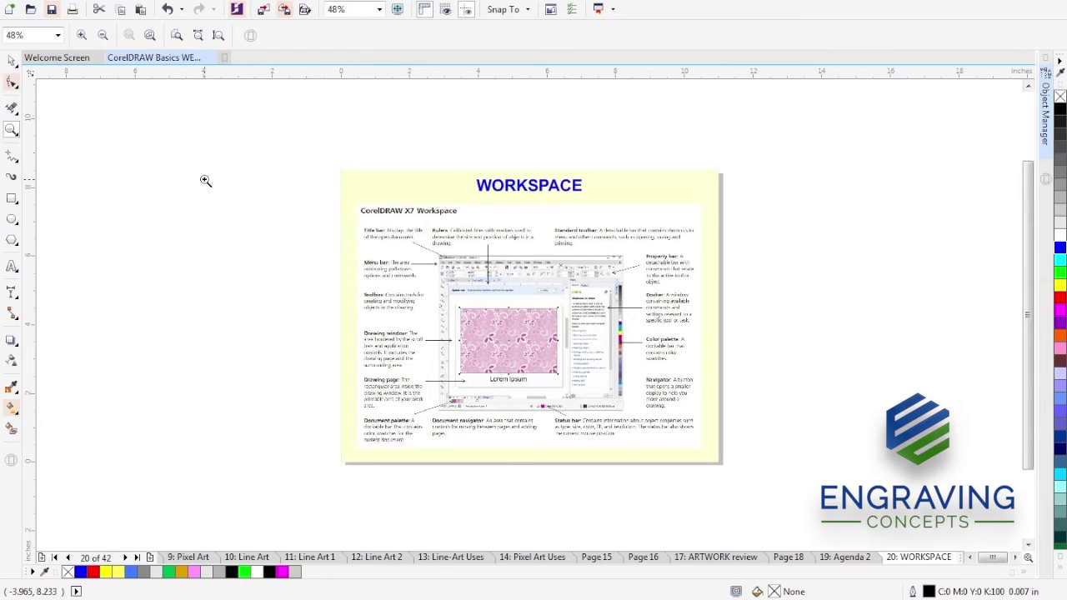
pyautogui.press('space')
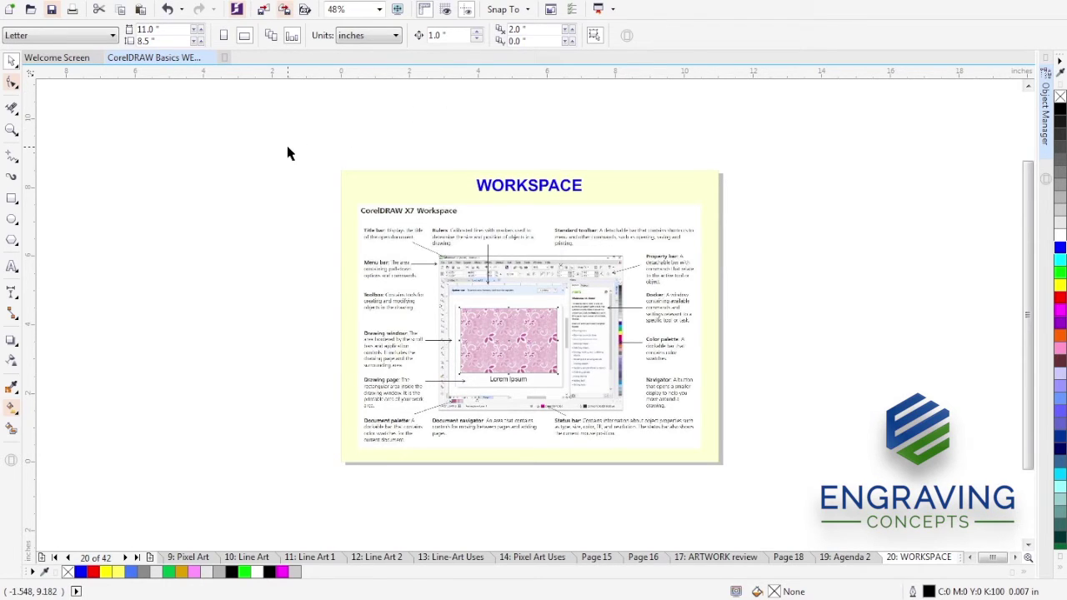
# Expand the Object Manager docker to list each page's guides and layers.
pyautogui.click(375, 1)
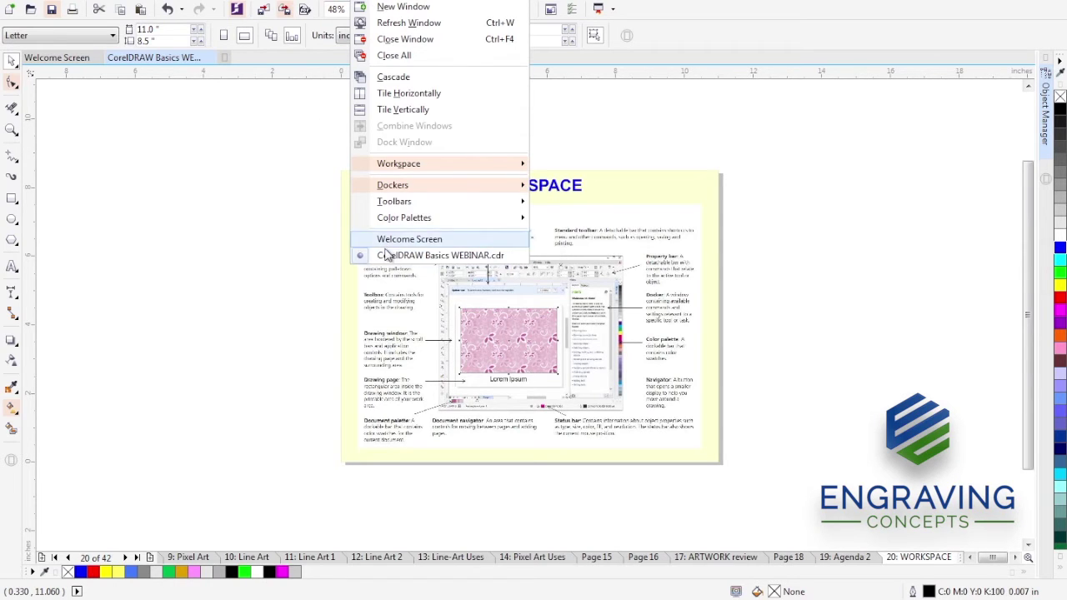
pyautogui.click(274, 218)
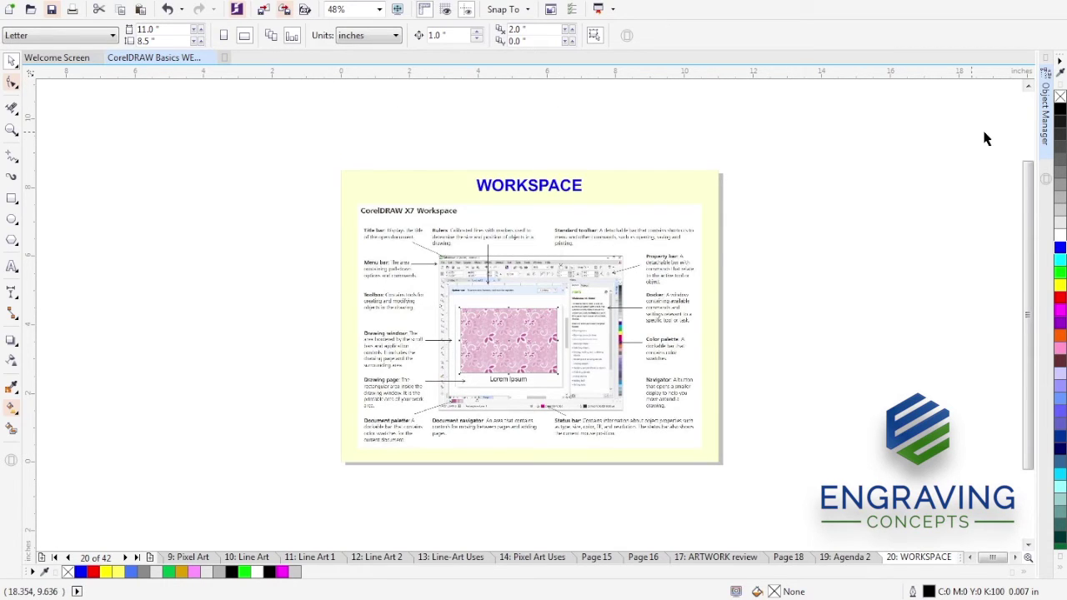
pyautogui.click(1048, 94)
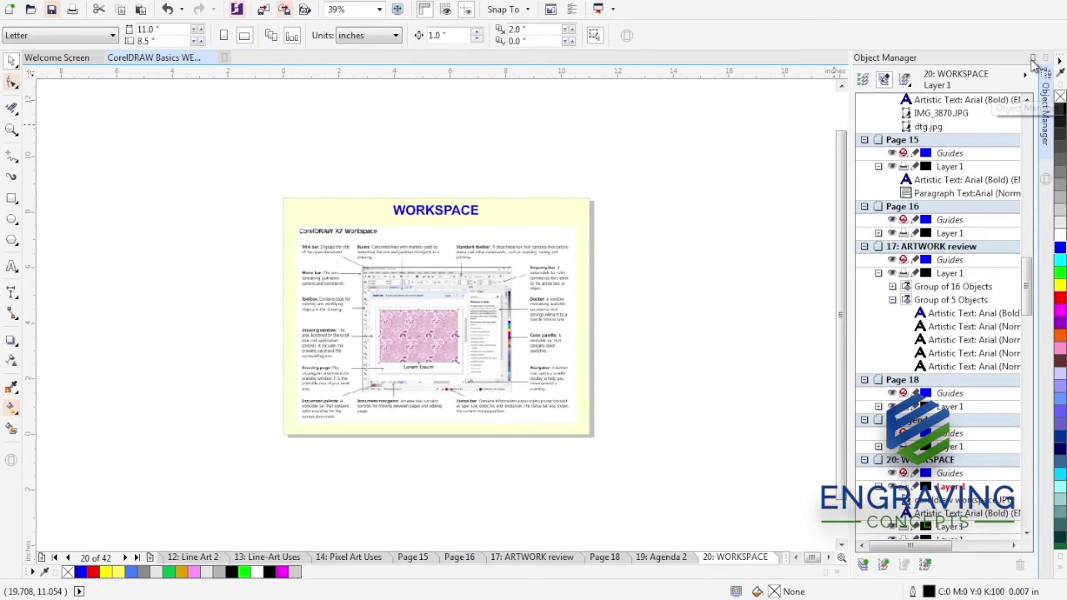
pyautogui.click(1034, 58)
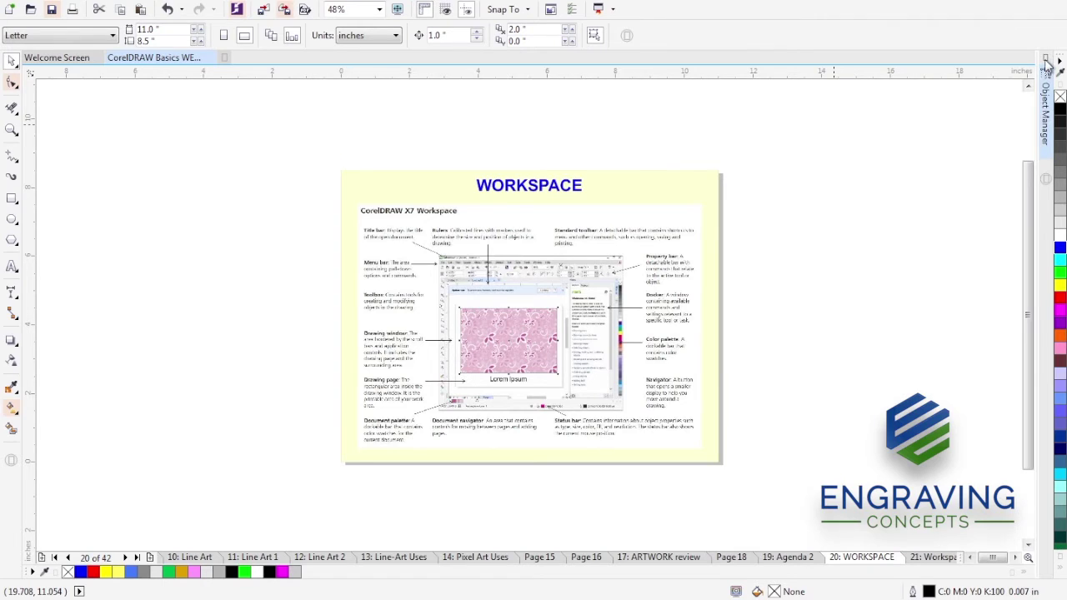
pyautogui.click(1046, 83)
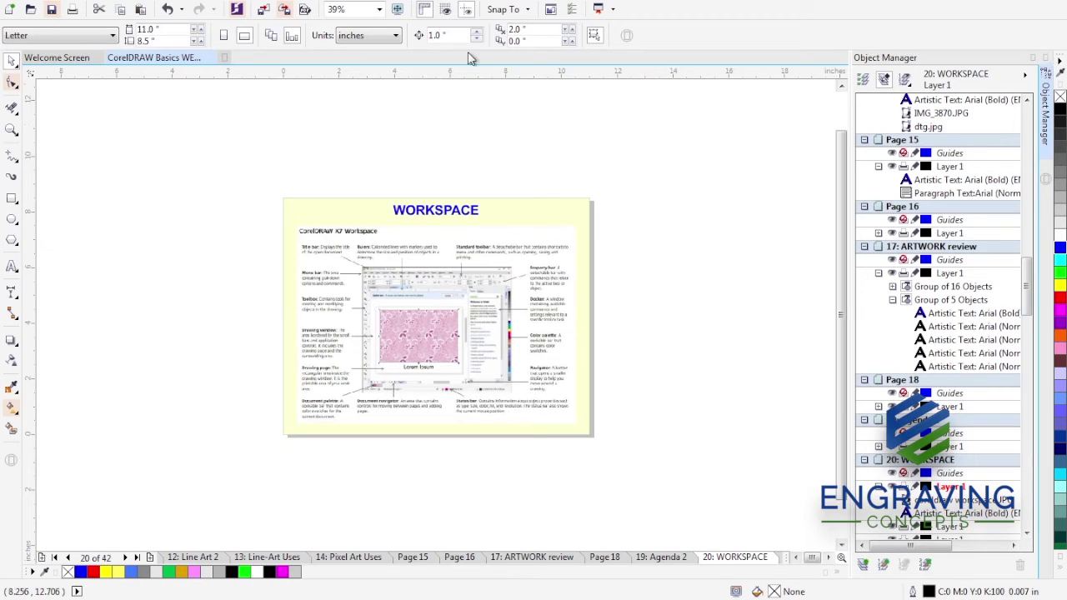
# Open the Transformations Position docker from Window > Dockers, then close it.
pyautogui.click(385, 2)
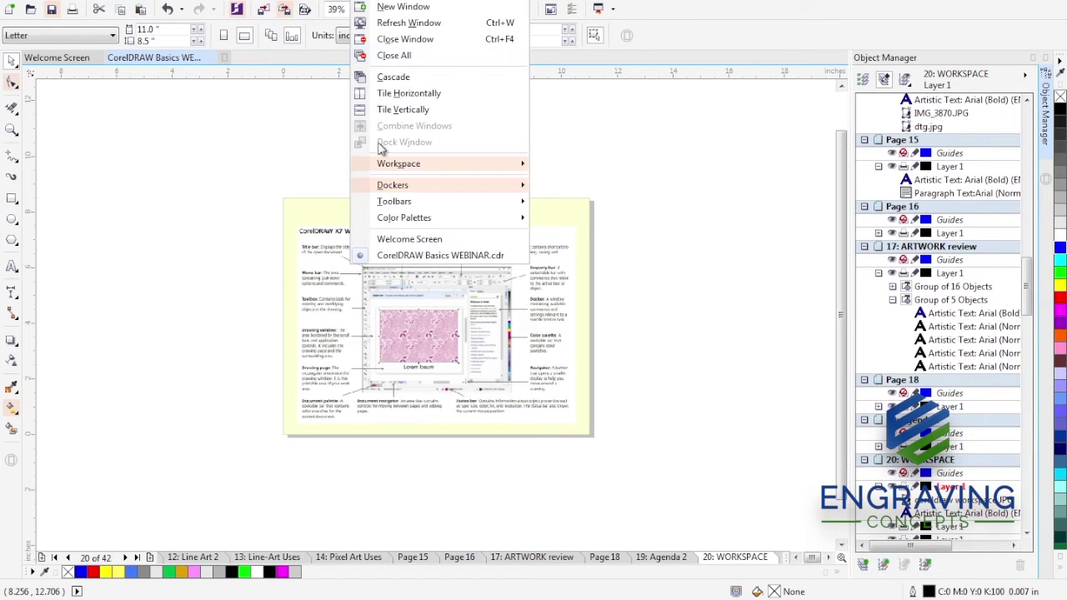
pyautogui.moveTo(388, 196)
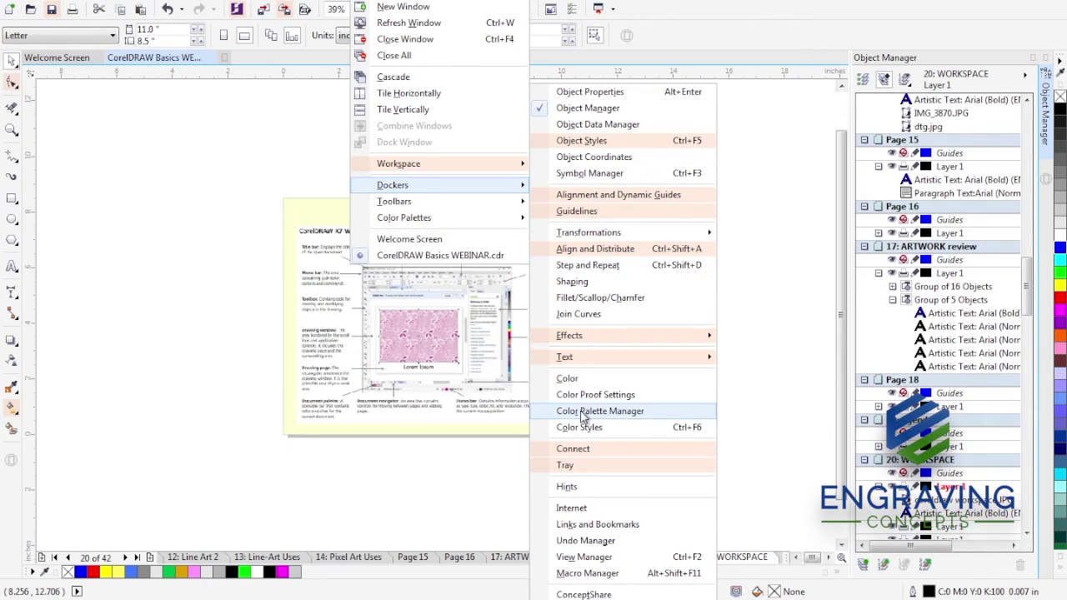
pyautogui.moveTo(577, 237)
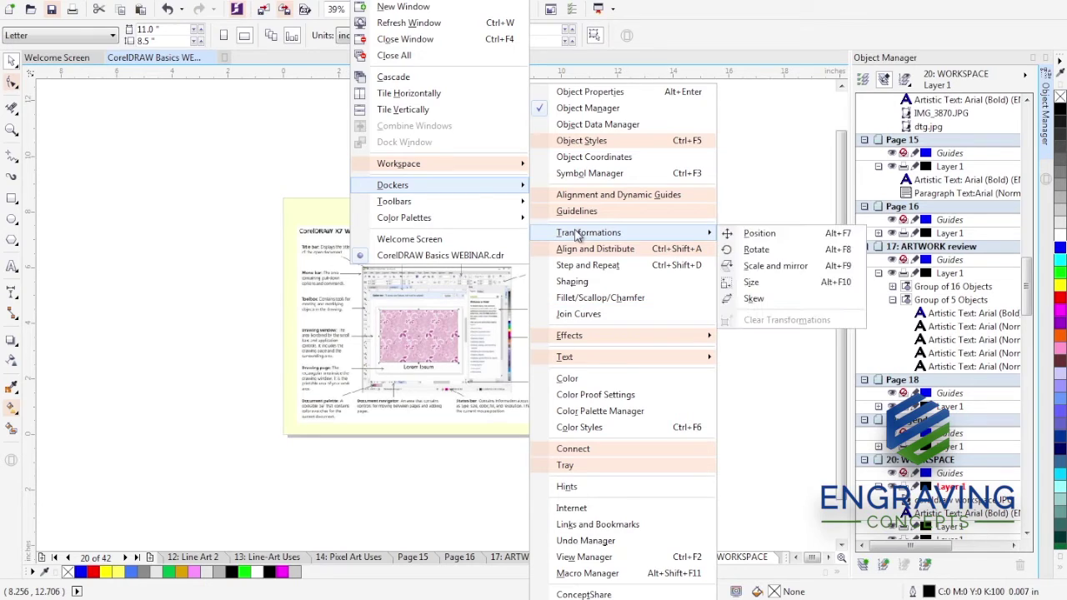
pyautogui.click(759, 235)
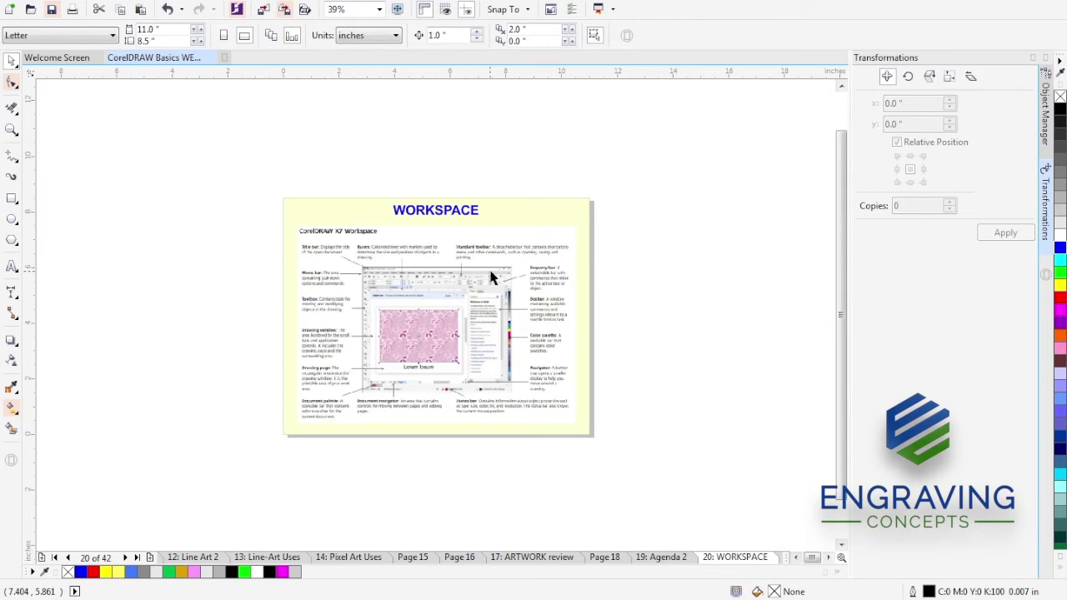
pyautogui.click(1033, 59)
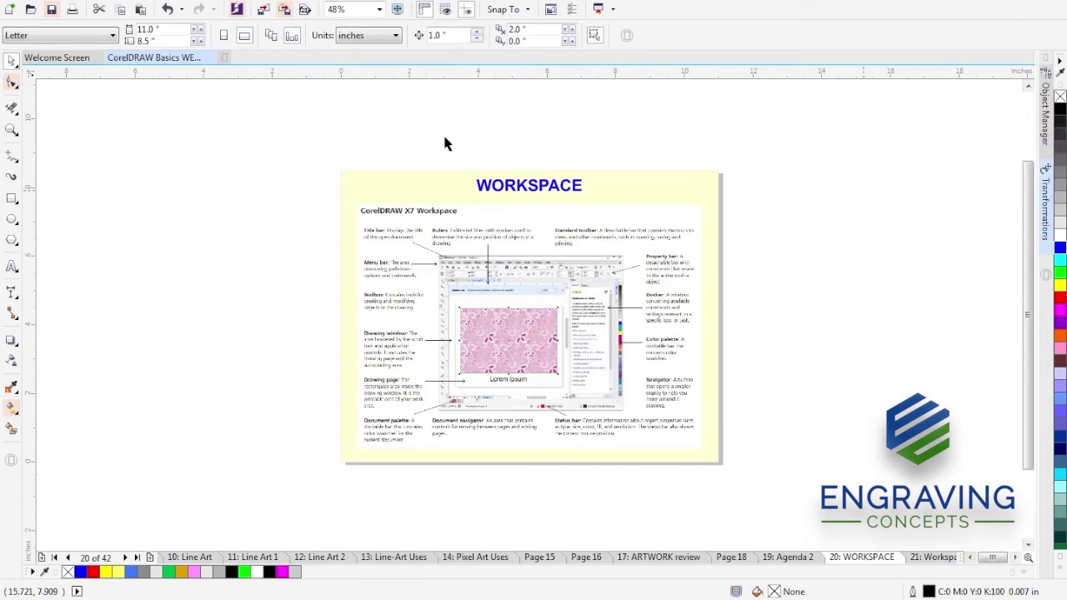
# Draw three 1.813 × 0.777 inch rectangles and fill them red, blue, green left to right.
pyautogui.click(12, 199)
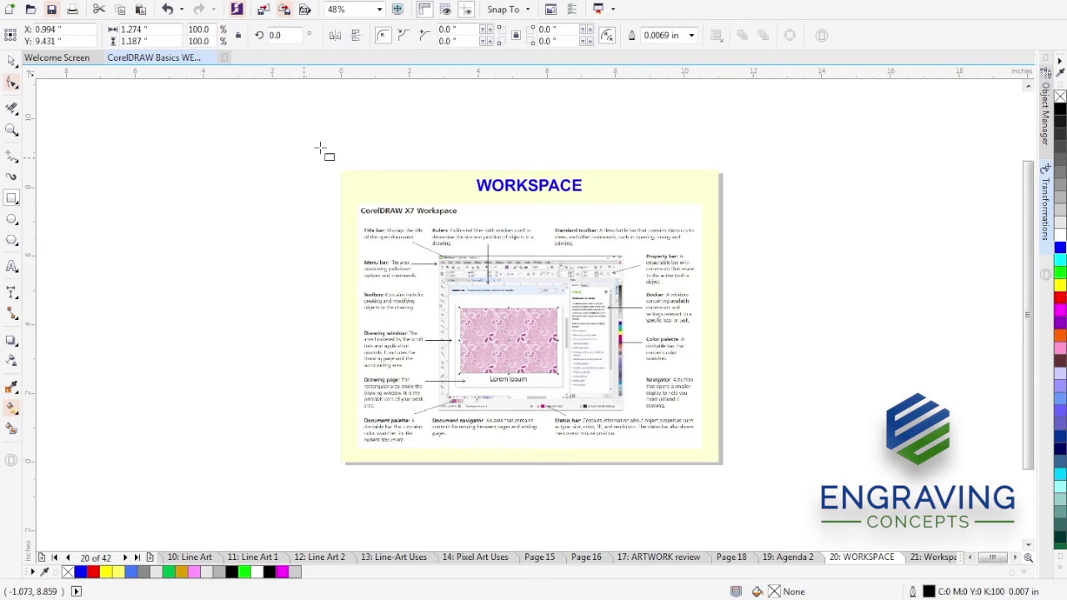
pyautogui.moveTo(373, 149)
pyautogui.mouseDown()
pyautogui.moveTo(394, 160)
pyautogui.moveTo(458, 159)
pyautogui.moveTo(512, 146)
pyautogui.moveTo(537, 163)
pyautogui.mouseUp()
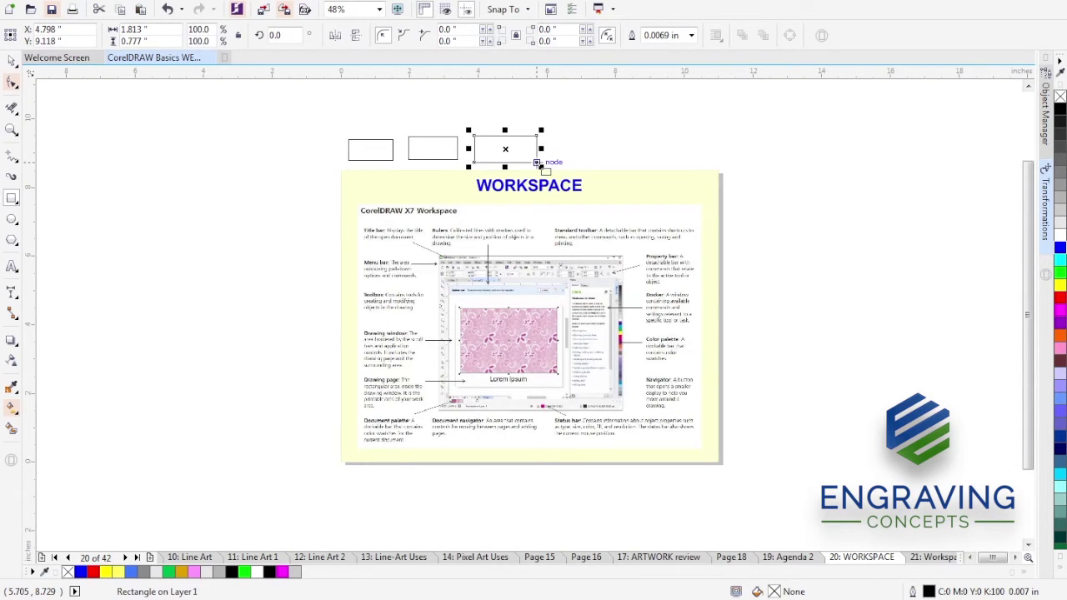
pyautogui.press('space')
pyautogui.click(371, 159)
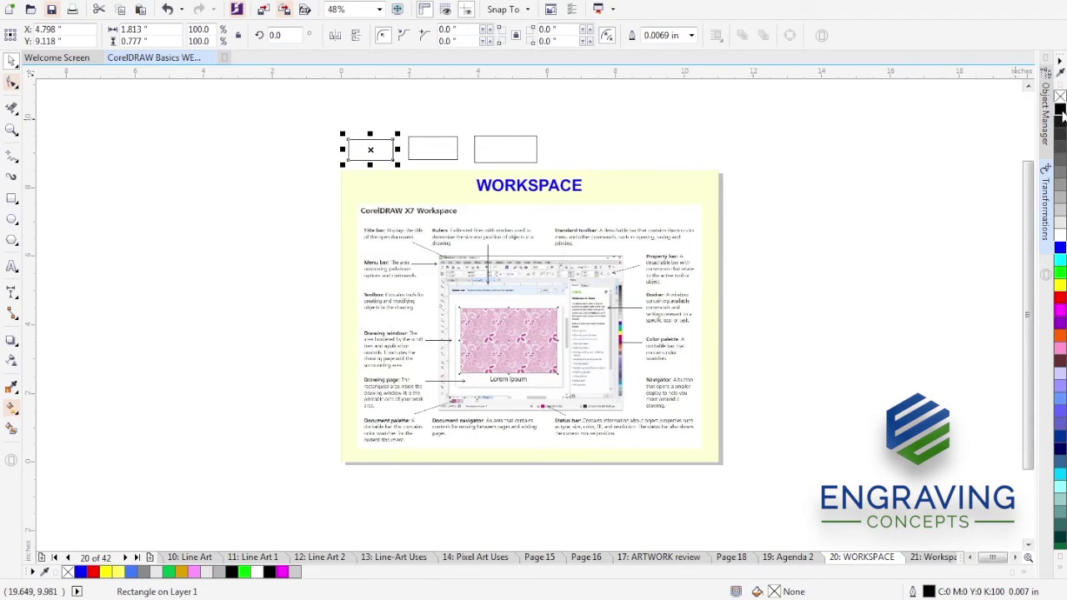
pyautogui.click(1060, 297)
pyautogui.click(435, 146)
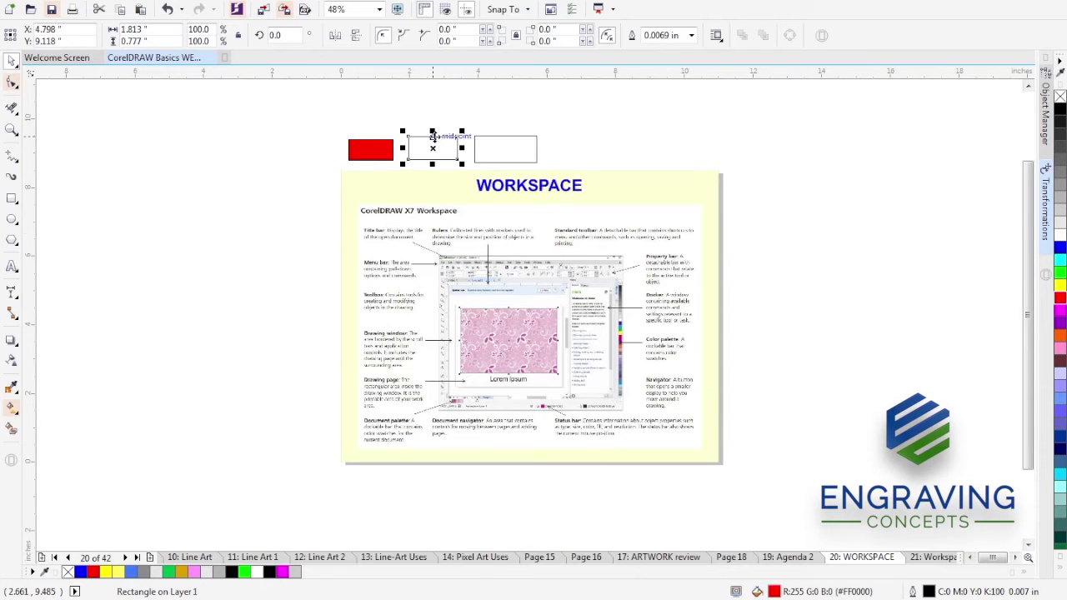
pyautogui.click(1060, 247)
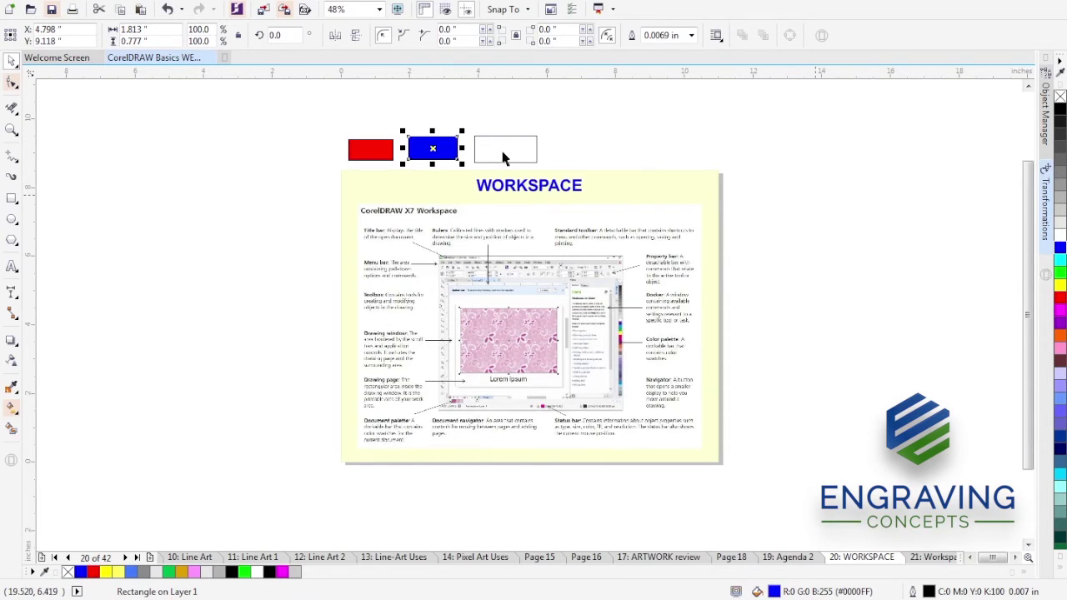
pyautogui.click(492, 147)
pyautogui.click(1060, 272)
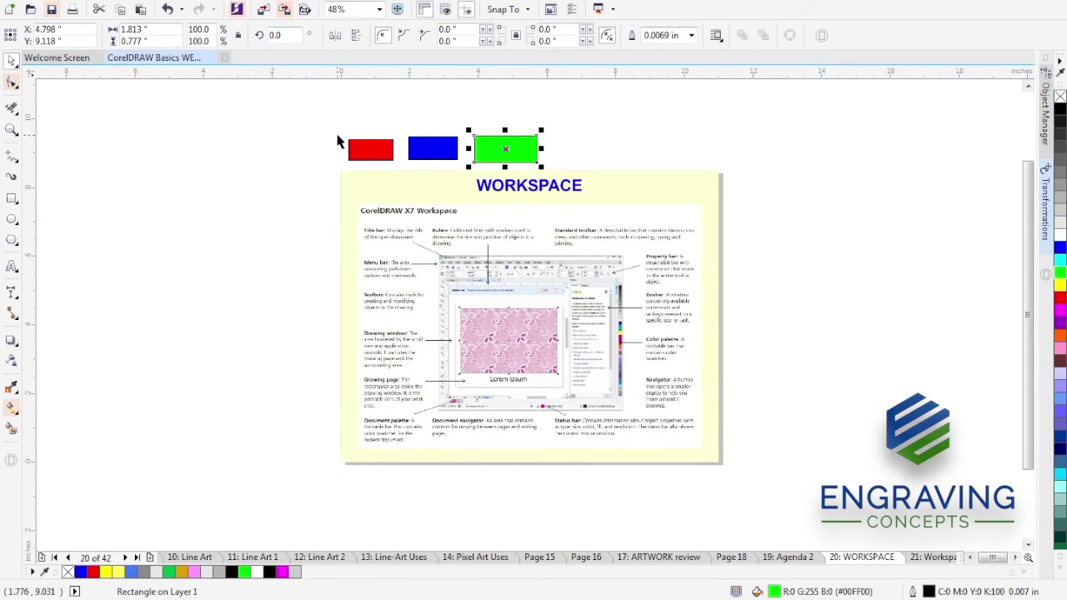
# Delete the three rectangles and add the word 'text' above the page, enlarged to 51.6 pt.
pyautogui.moveTo(292, 109); pyautogui.dragTo(555, 175)
pyautogui.press('Delete')
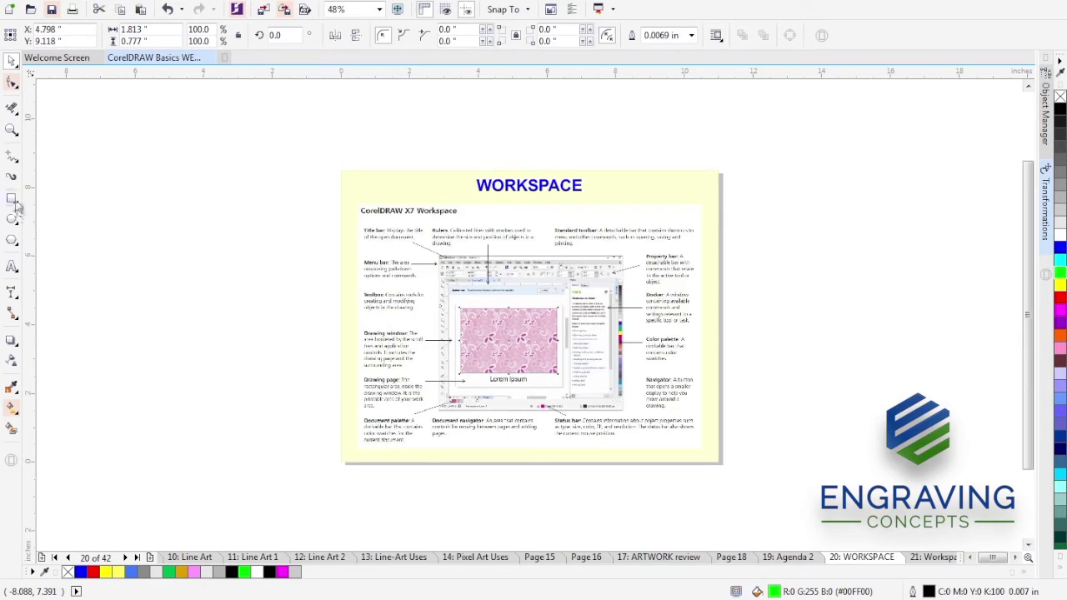
pyautogui.click(11, 266)
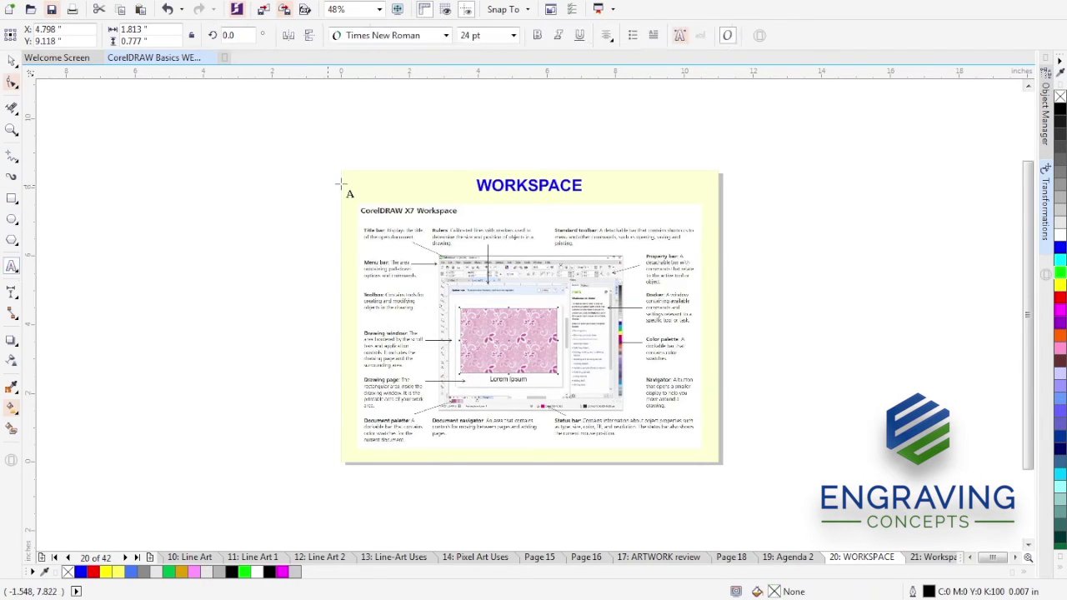
pyautogui.click(391, 155)
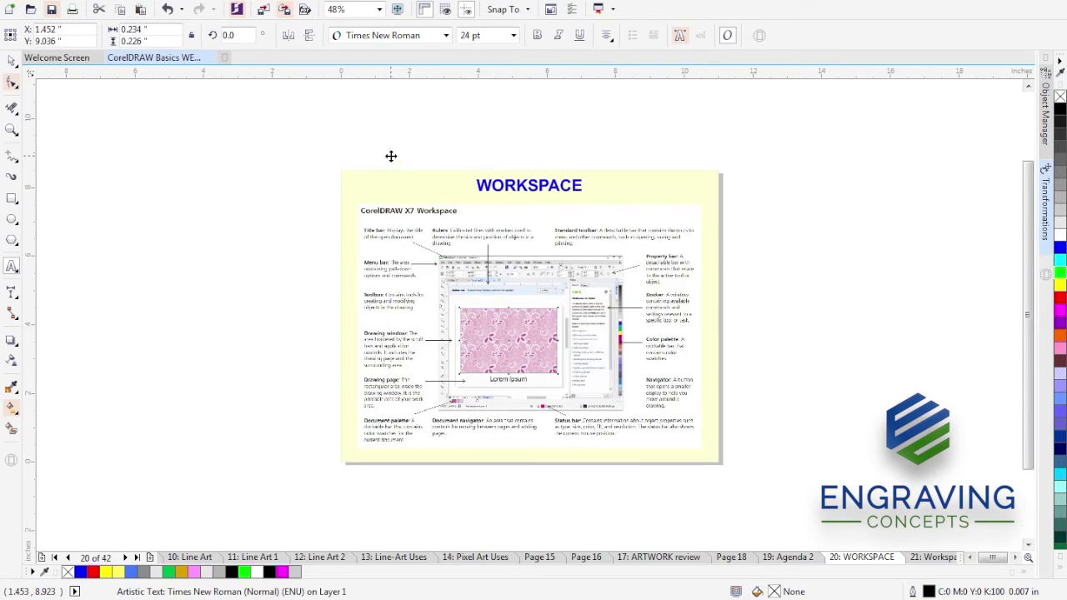
pyautogui.write('ext')
pyautogui.hotkey('ctrl', 'space')
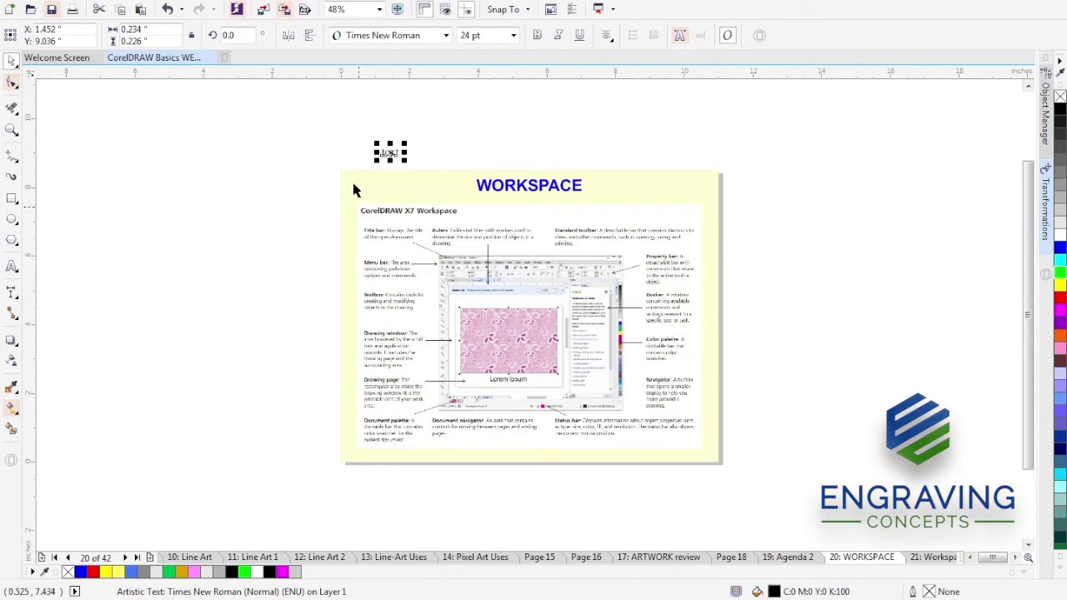
pyautogui.moveTo(406, 160); pyautogui.dragTo(427, 171)
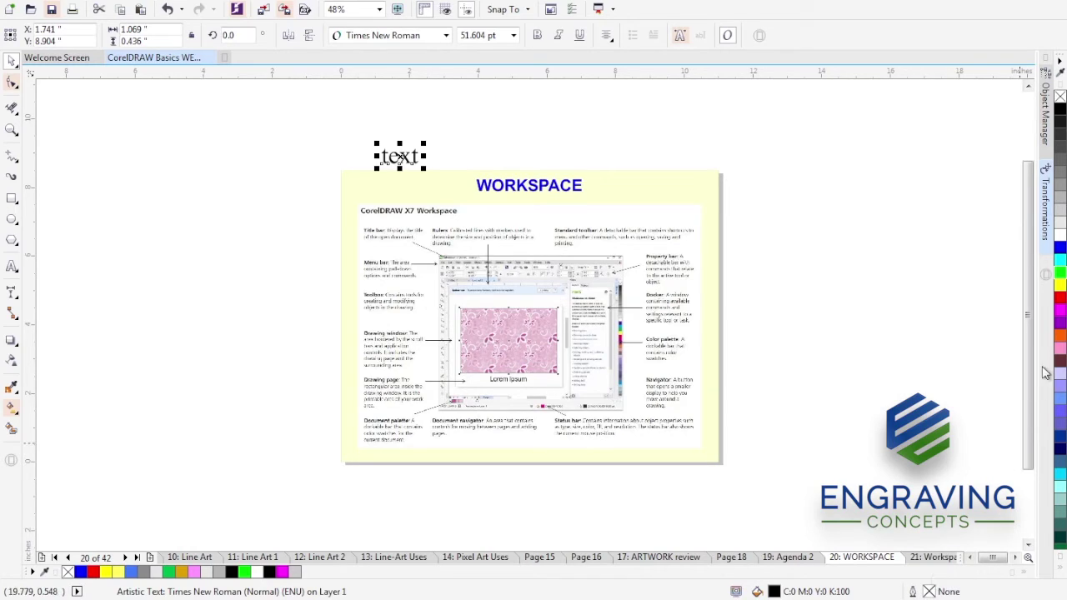
# Fill 'text' red with a blue outline, then enlarge it to 133.292 pt past the page edge.
pyautogui.click(1061, 298)
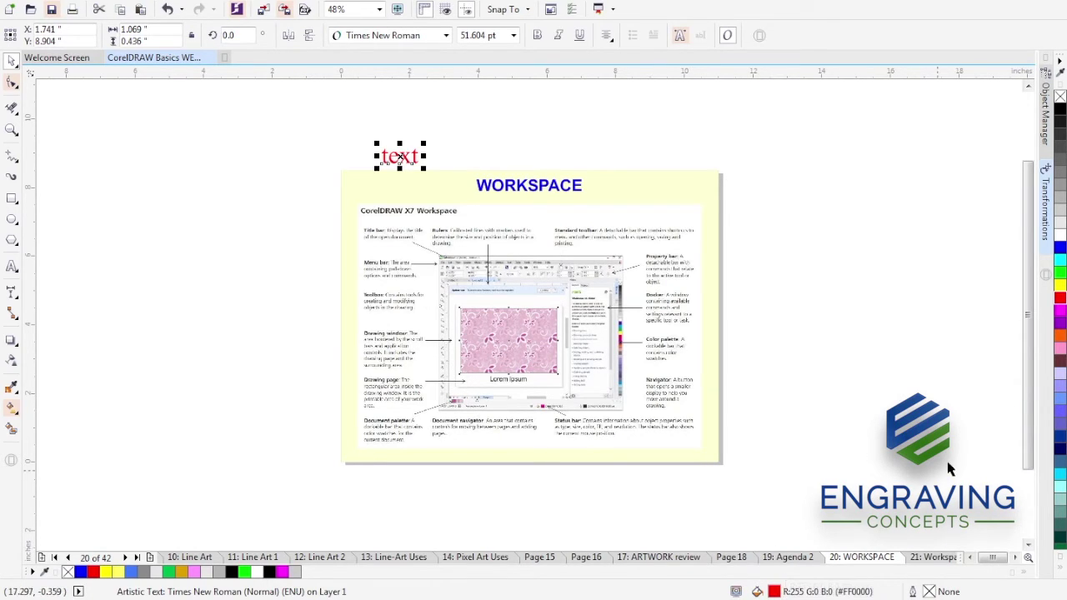
pyautogui.rightClick(1059, 247)
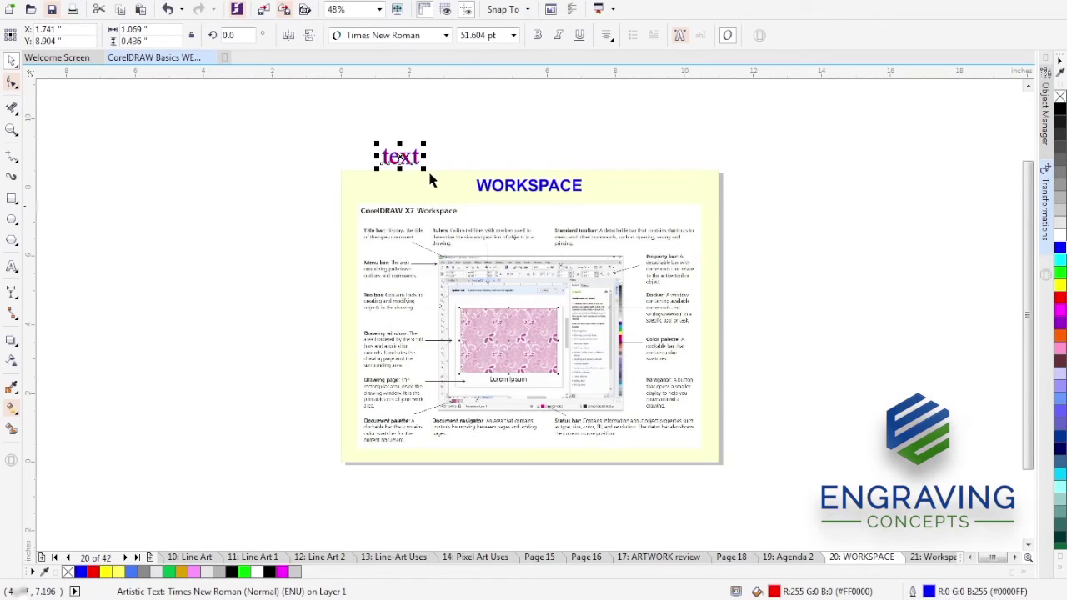
pyautogui.click(472, 194)
pyautogui.moveTo(473, 194); pyautogui.dragTo(789, 195)
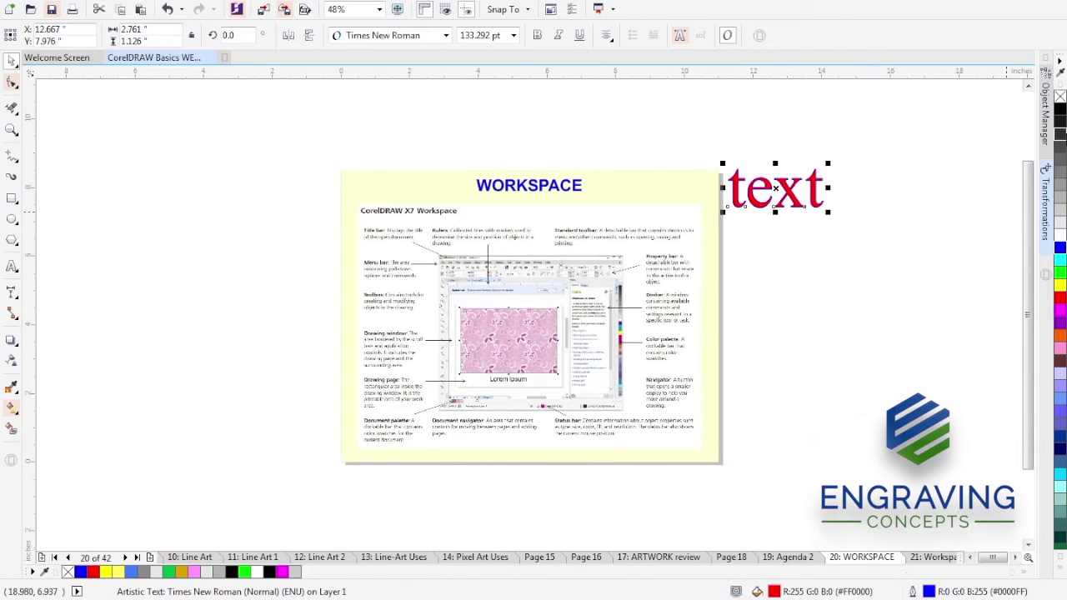
# Recolour the word 'text' black, then green, nudge it slightly, and delete it.
pyautogui.click(1060, 111)
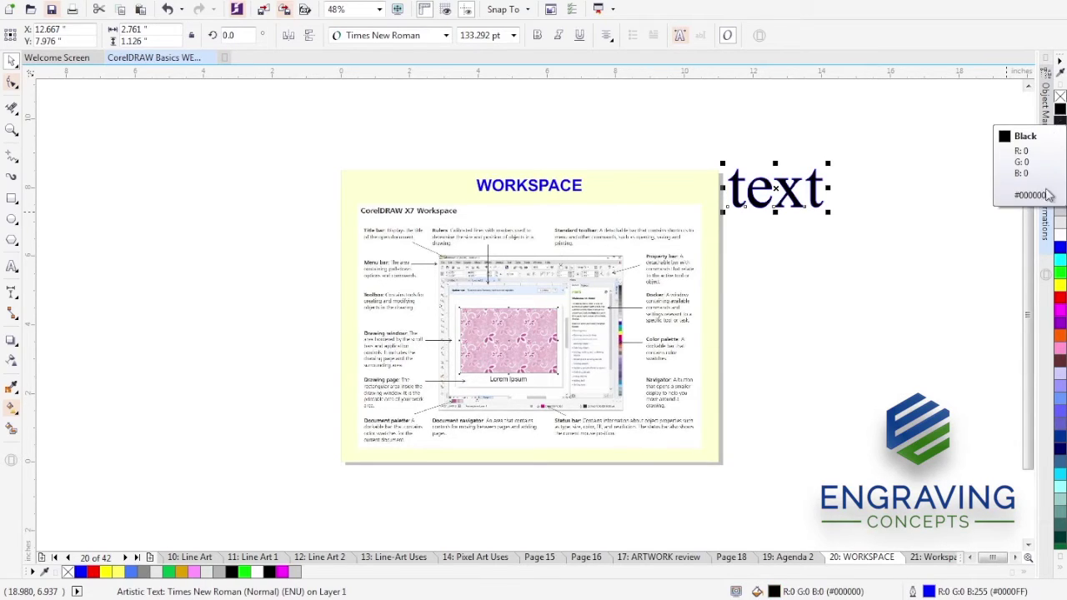
pyautogui.click(1059, 273)
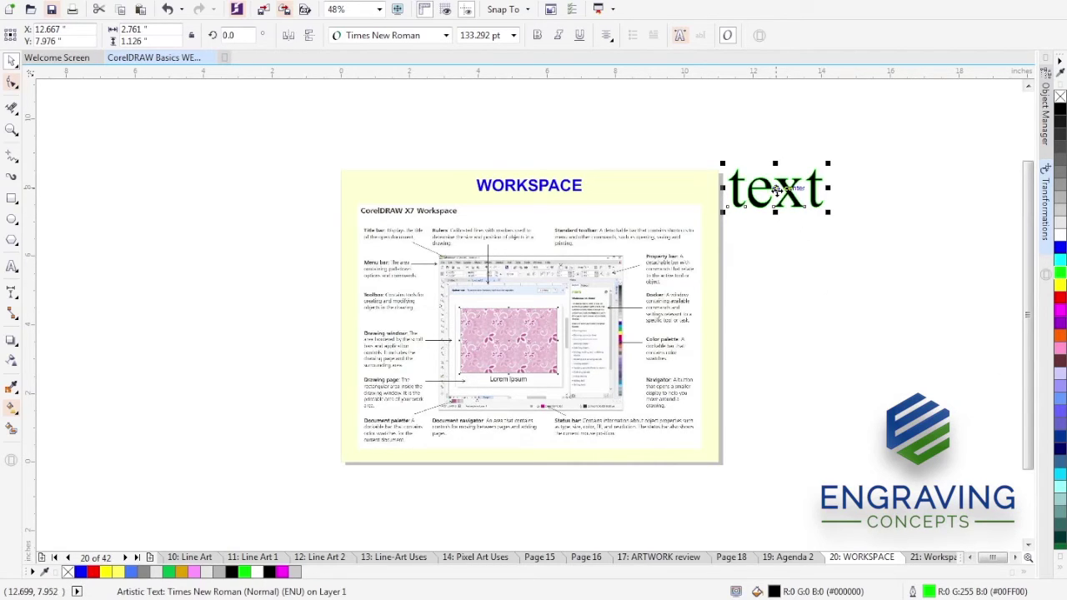
pyautogui.moveTo(775, 190); pyautogui.dragTo(780, 202)
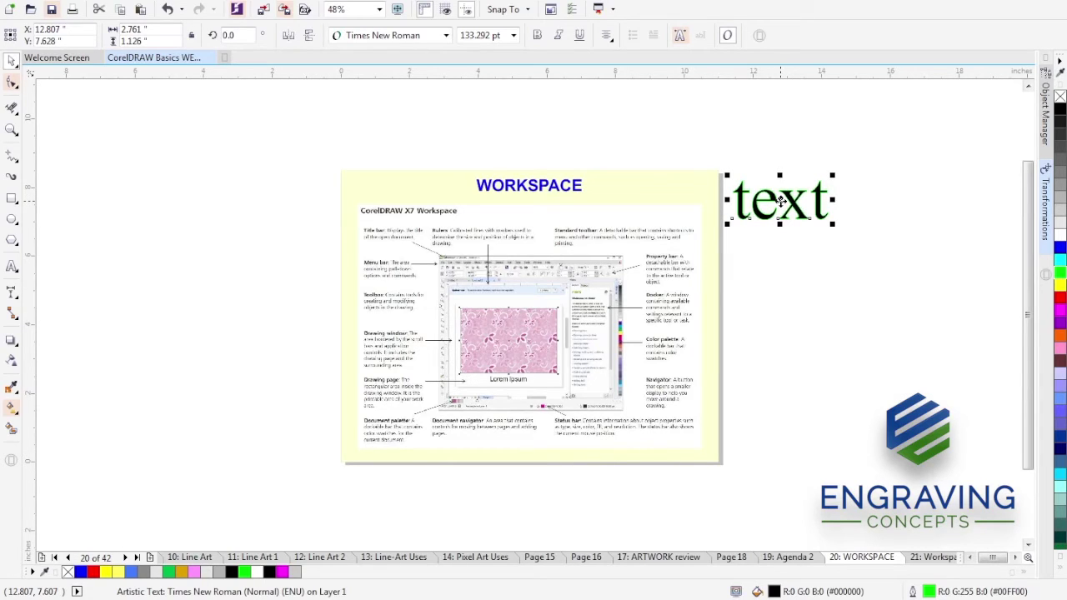
pyautogui.press('Delete')
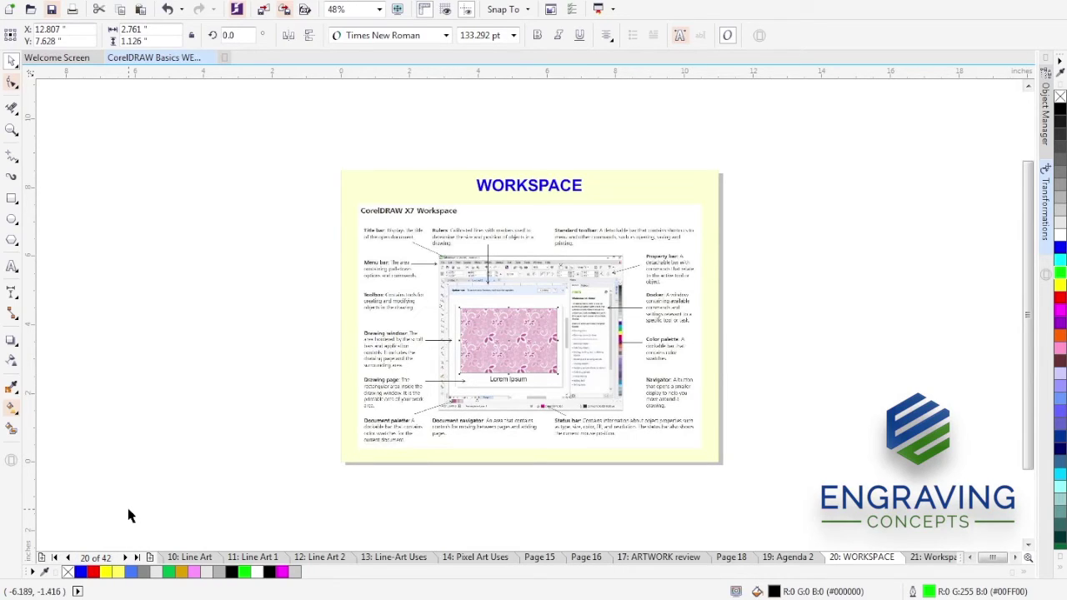
# Page forward from page 20 (WORKSPACE) through Workspace ID to page 23, the F8 page.
pyautogui.click(124, 558)
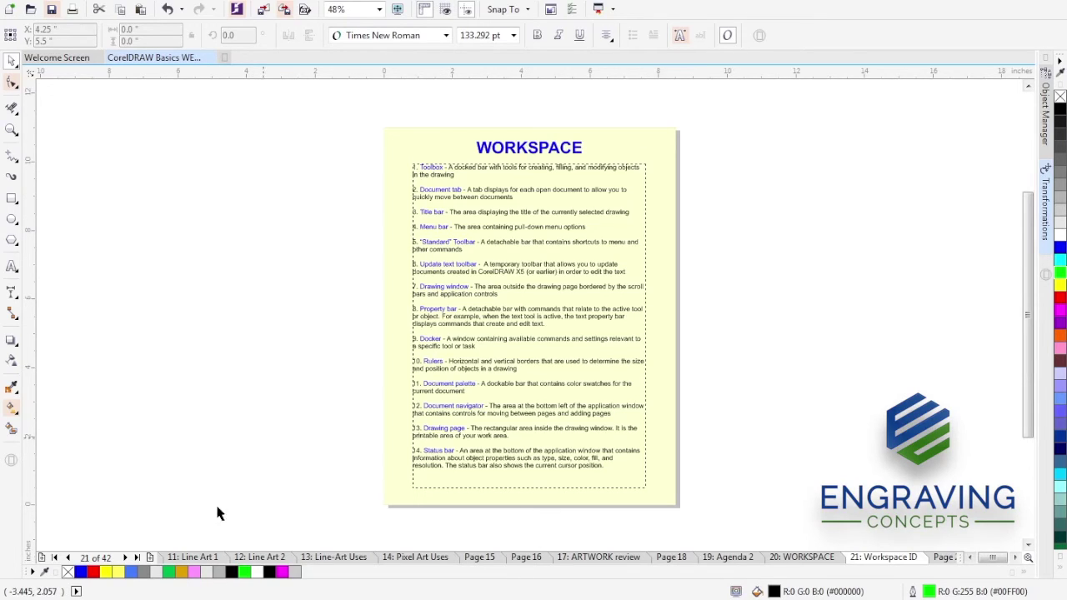
pyautogui.click(67, 557)
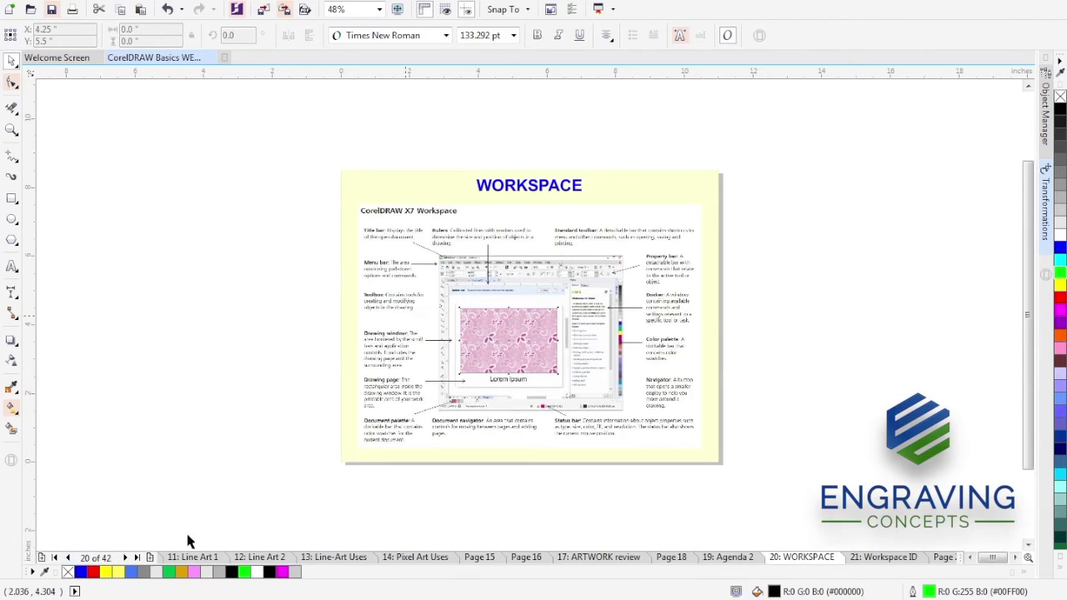
pyautogui.click(125, 557)
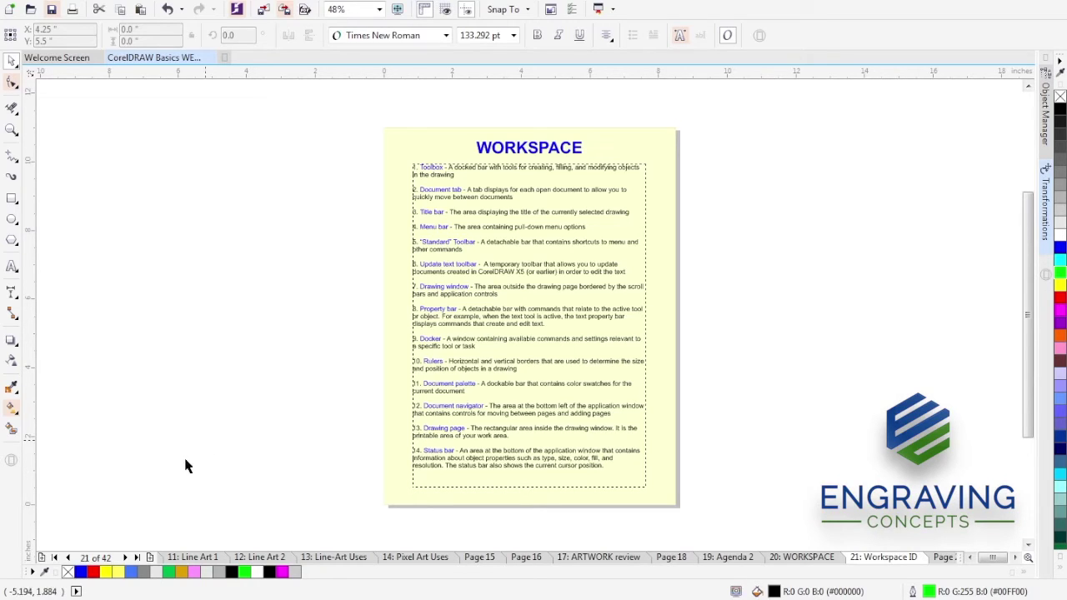
pyautogui.click(125, 557)
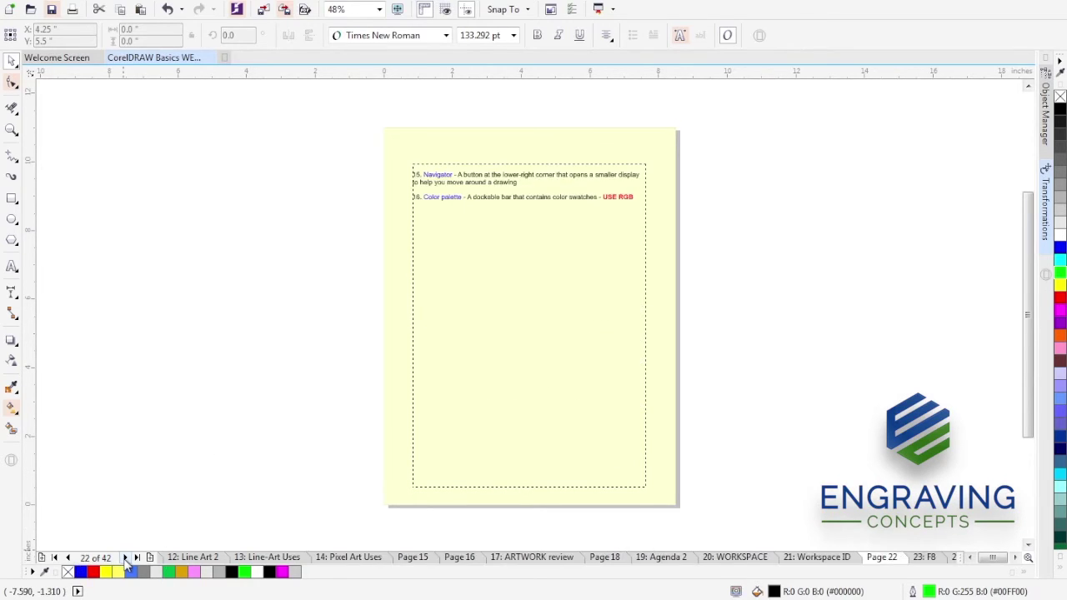
pyautogui.click(125, 557)
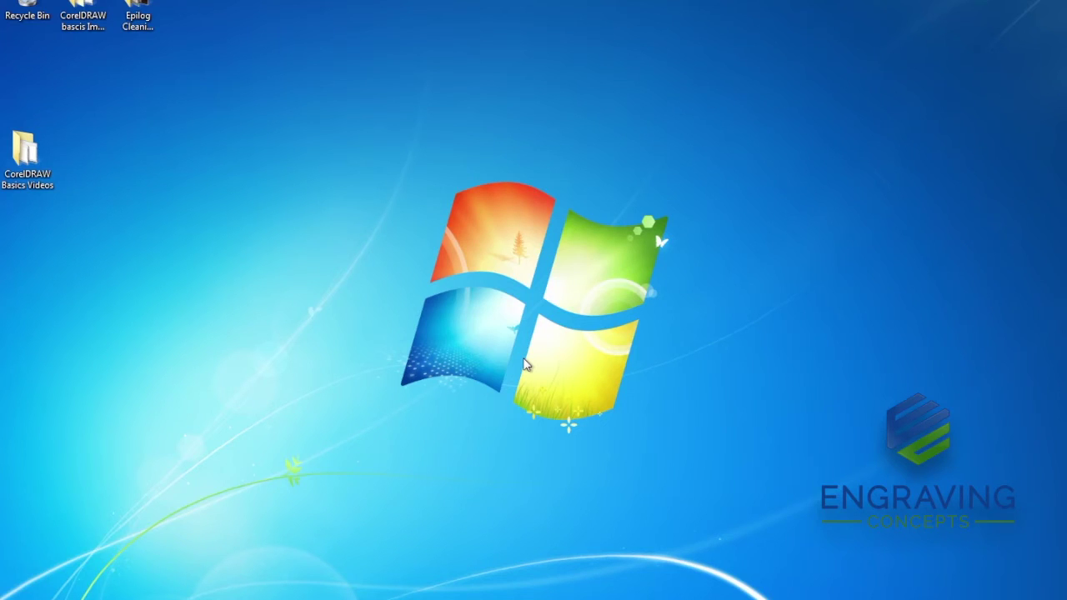
# Relaunch CorelDRAW X7 from the desktop so the overwrite-workspace prompt appears.
pyautogui.click(338, 596)
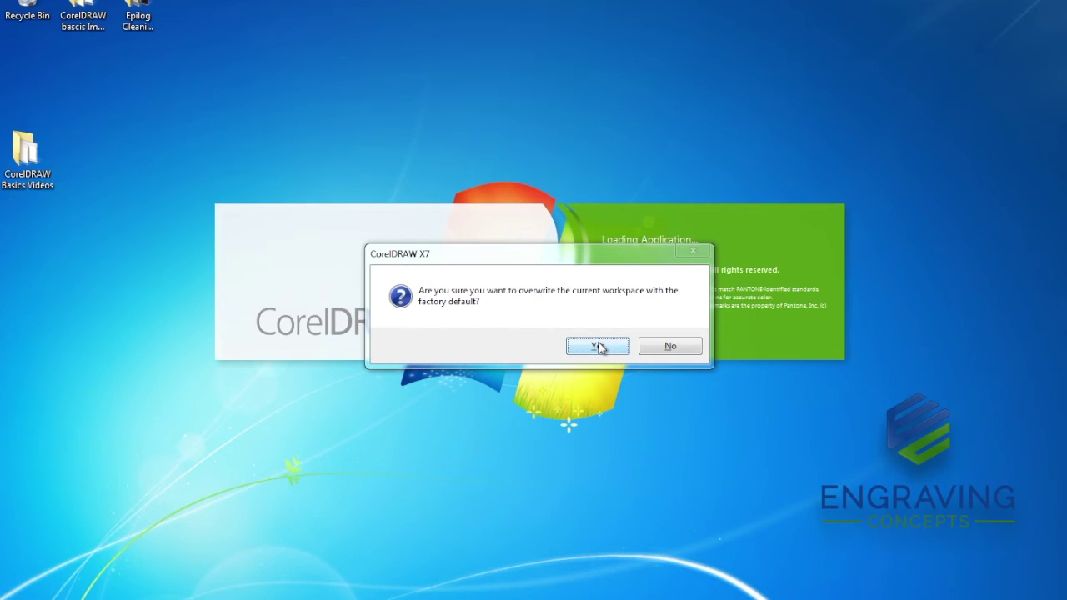
# Decline the factory-default workspace reset, then bring up the desktop with Win+D.
pyautogui.click(672, 349)
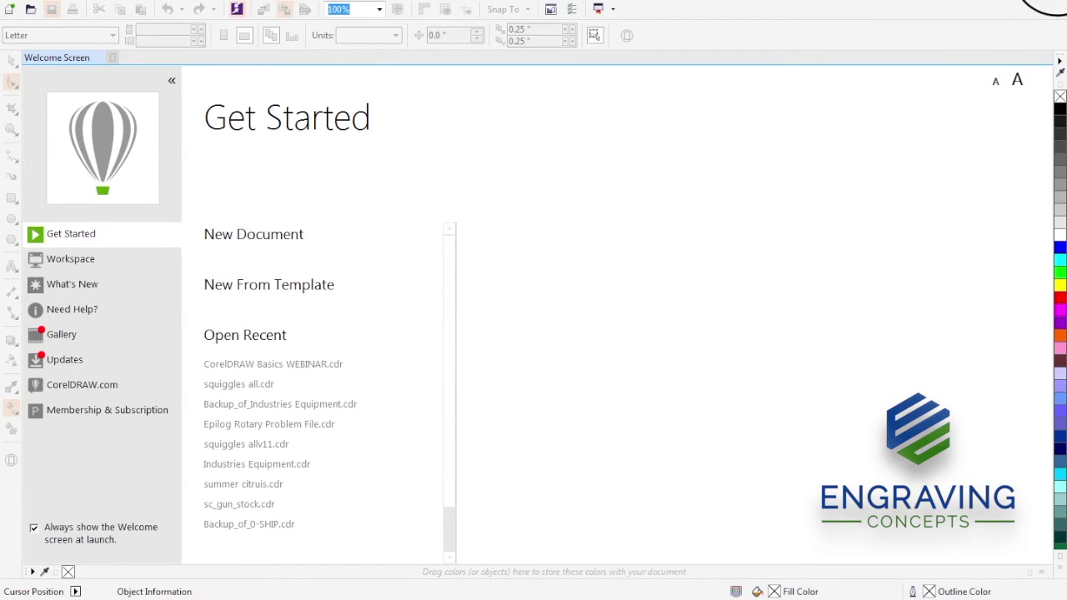
pyautogui.press('super+d')
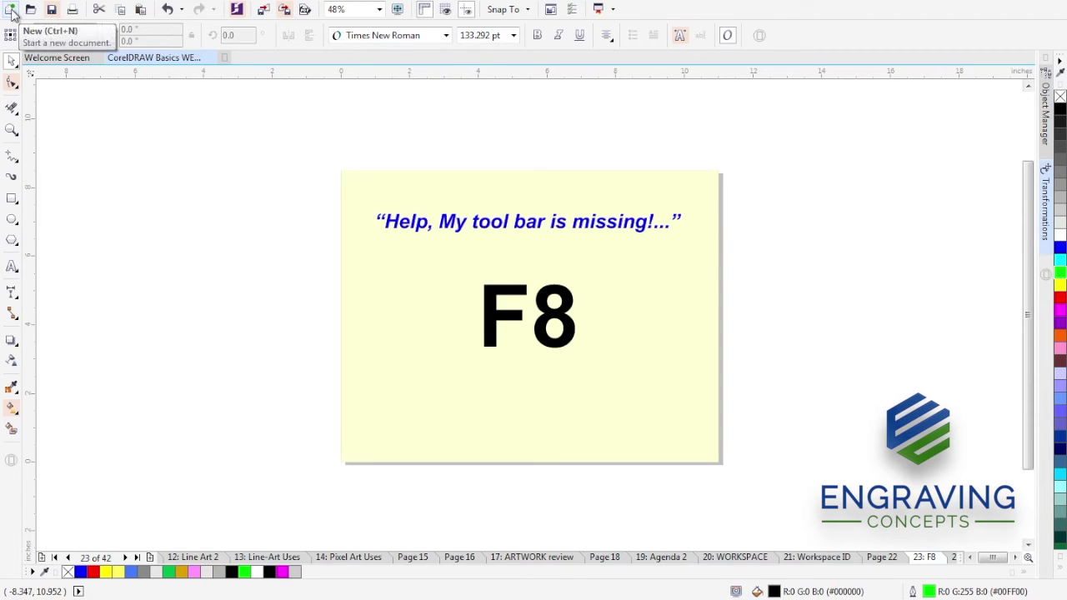
# Create a new blank 6 × 6 inch RGB 300 dpi document named 'test page'.
pyautogui.hotkey('alt', 'f')
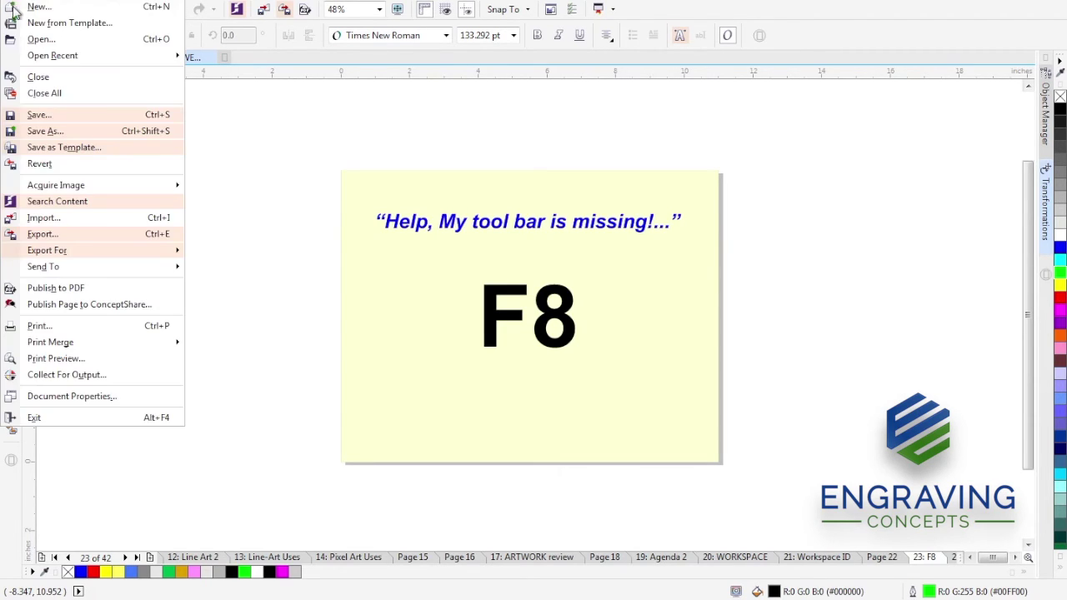
pyautogui.press('Escape')
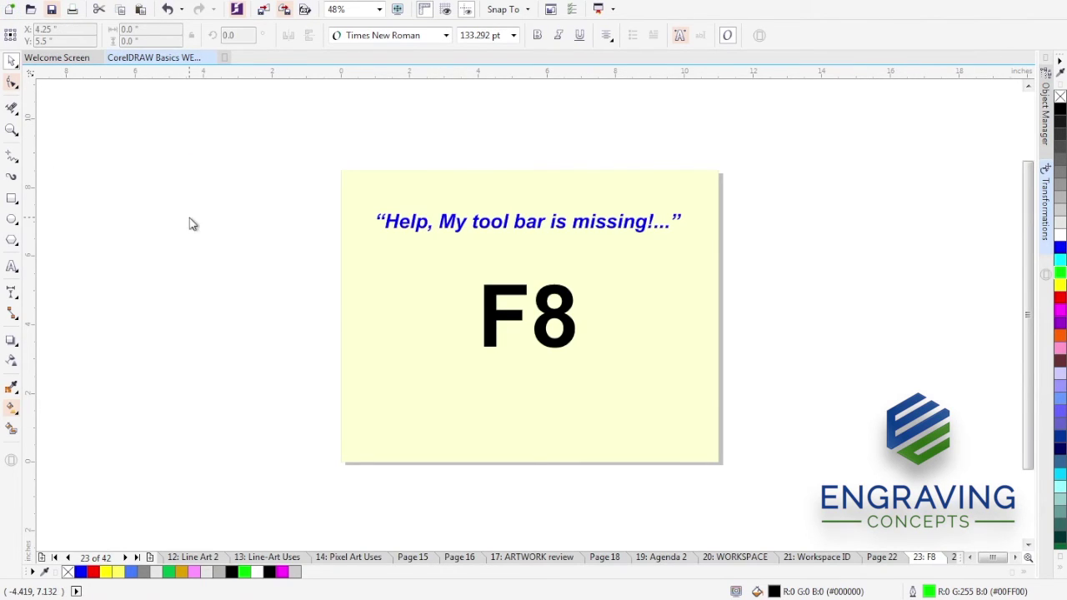
pyautogui.hotkey('ctrl', 'n')
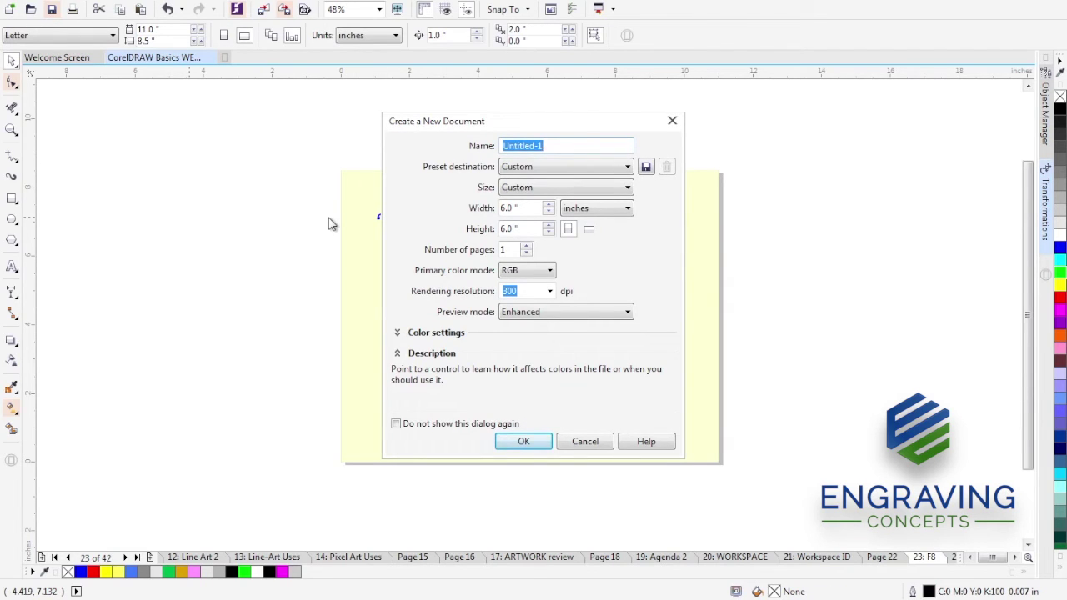
pyautogui.write('test page')
pyautogui.press('Tab')
pyautogui.press('Tab')
pyautogui.press('Tab')
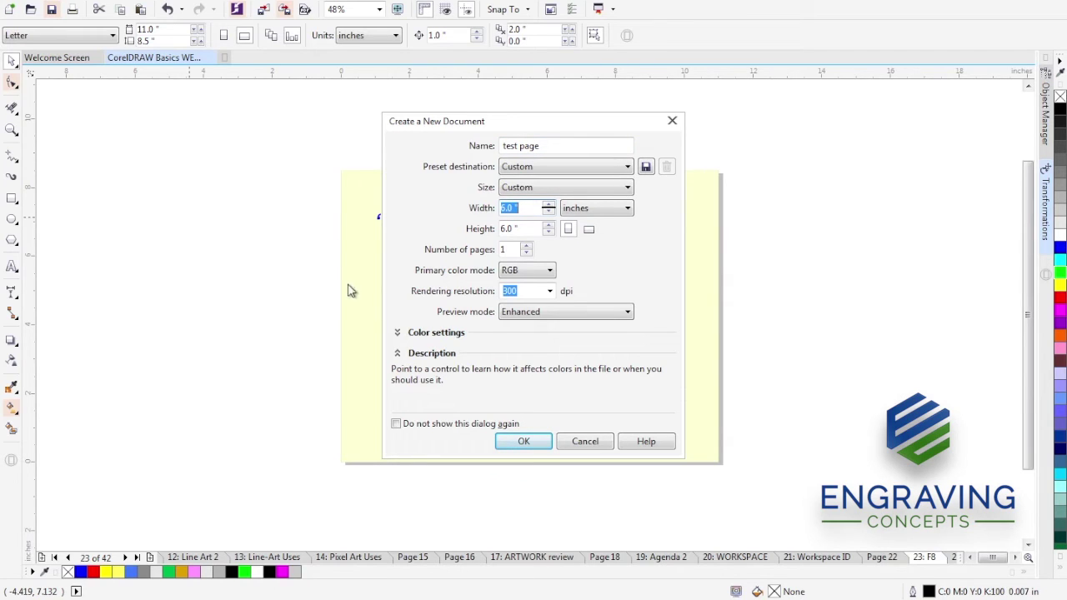
pyautogui.moveTo(515, 277)
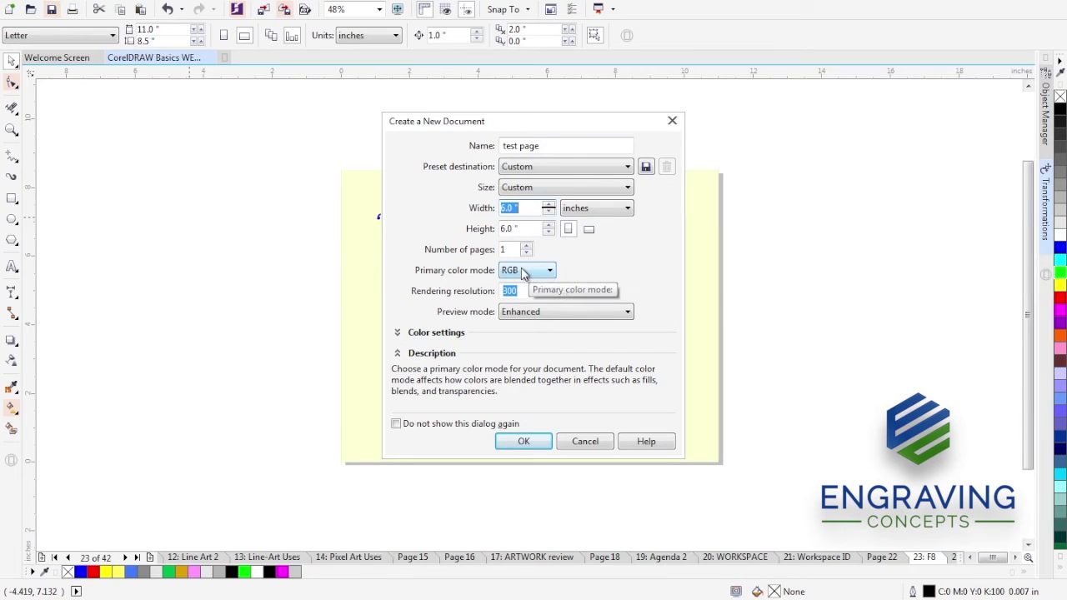
pyautogui.click(521, 442)
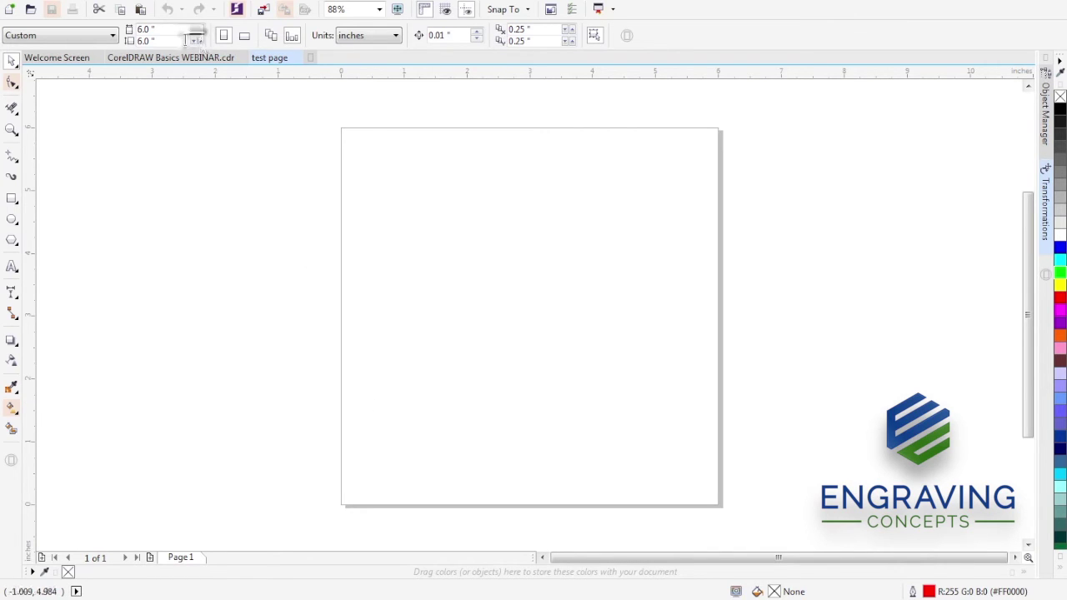
# Bring the CorelDRAW Basics WEBINAR.cdr document forward, showing page 23 (F8).
pyautogui.click(188, 65)
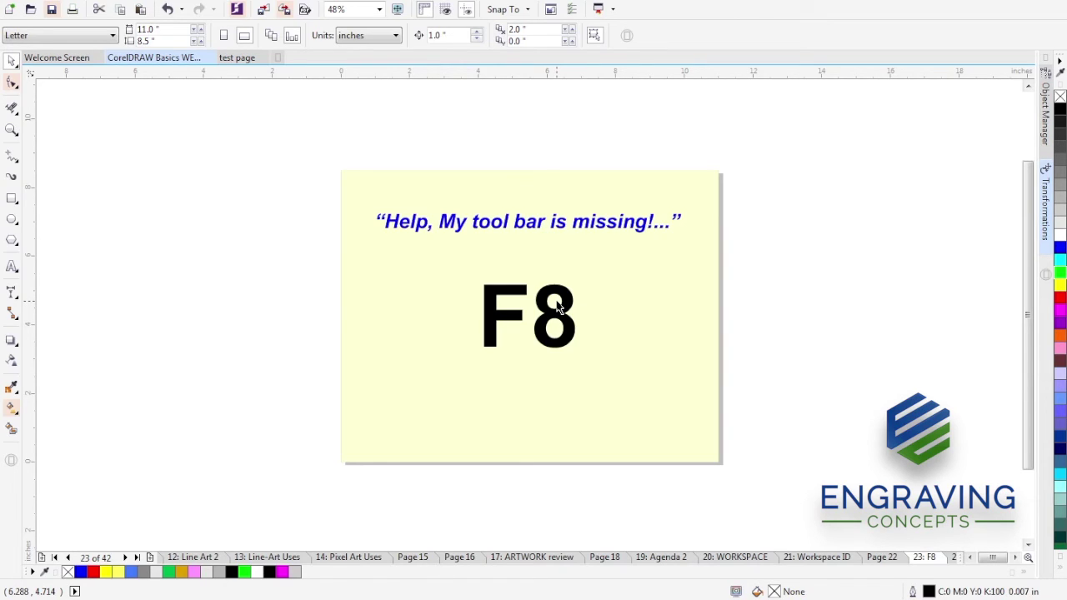
# In the test page document, set the page width to 7 inches and height to 5 inches.
pyautogui.click(242, 60)
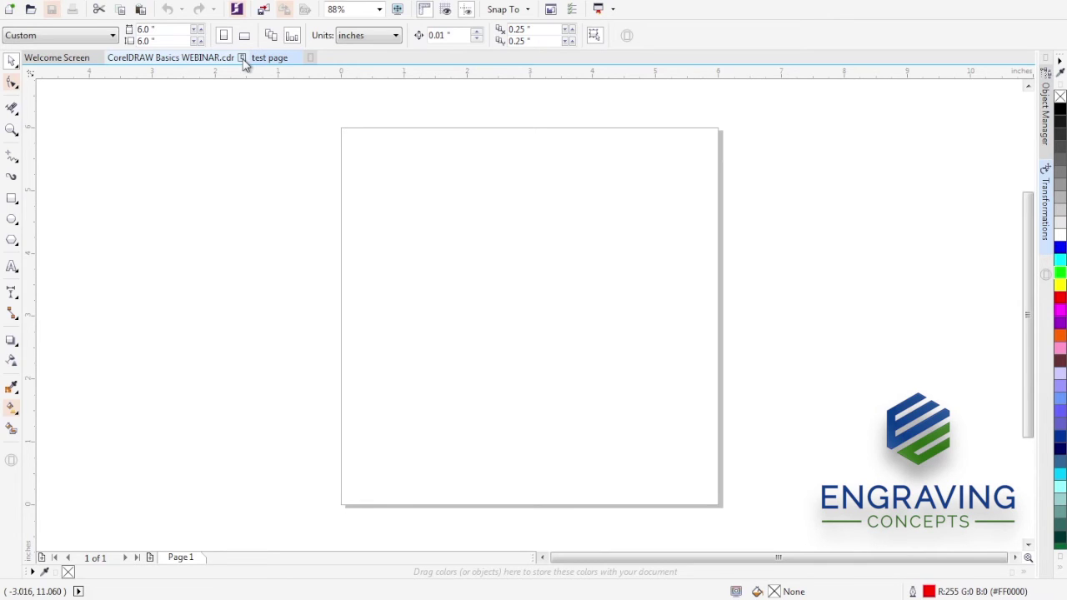
pyautogui.click(167, 29)
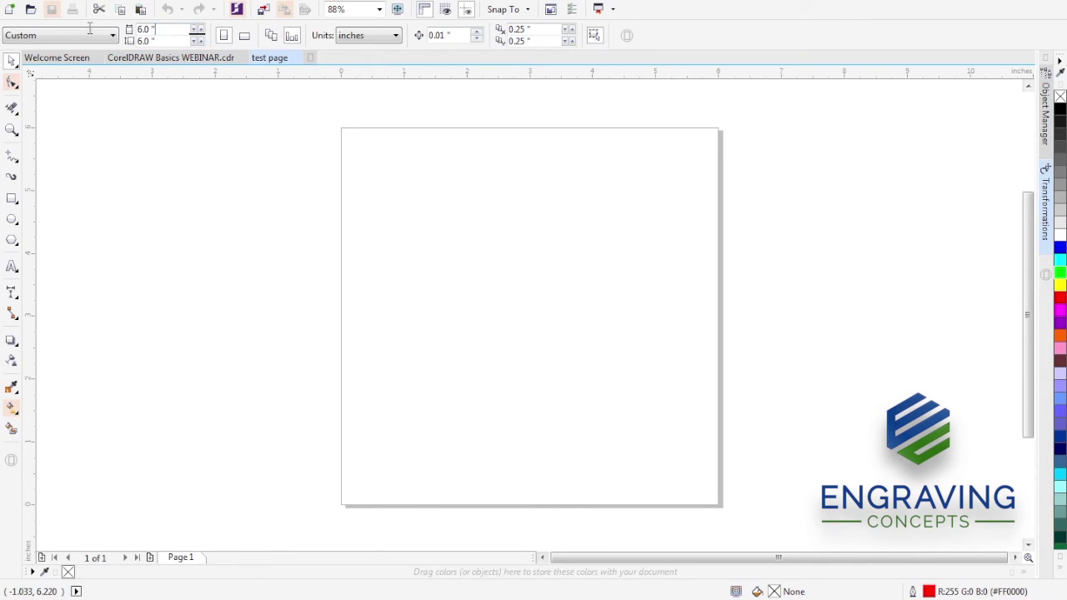
pyautogui.hotkey('ctrl', 'a')
pyautogui.write('7')
pyautogui.press('Return')
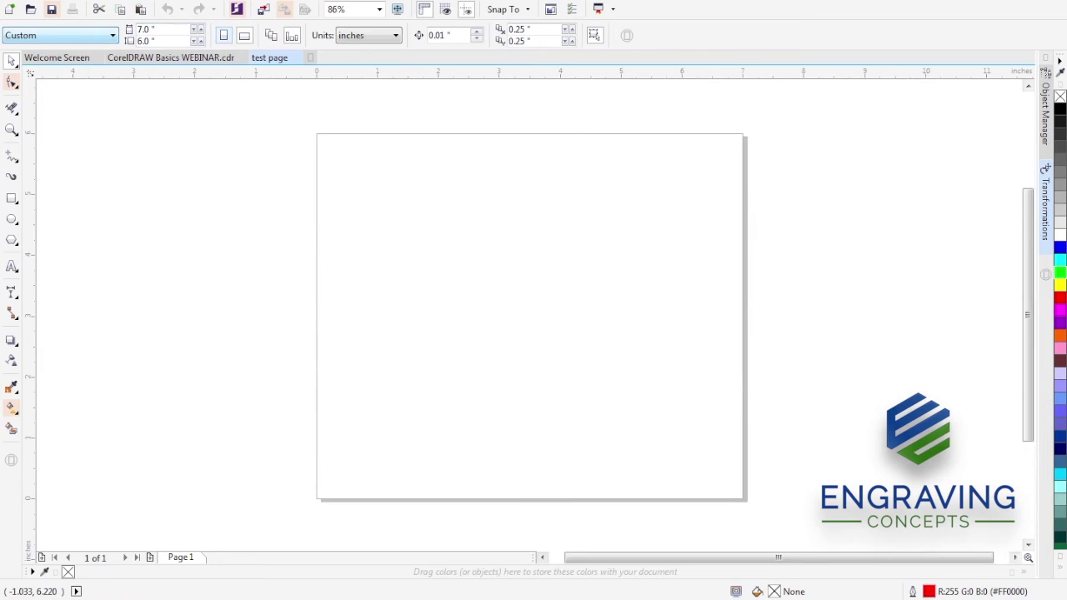
pyautogui.press('Tab')
pyautogui.write('5')
pyautogui.press('Return')
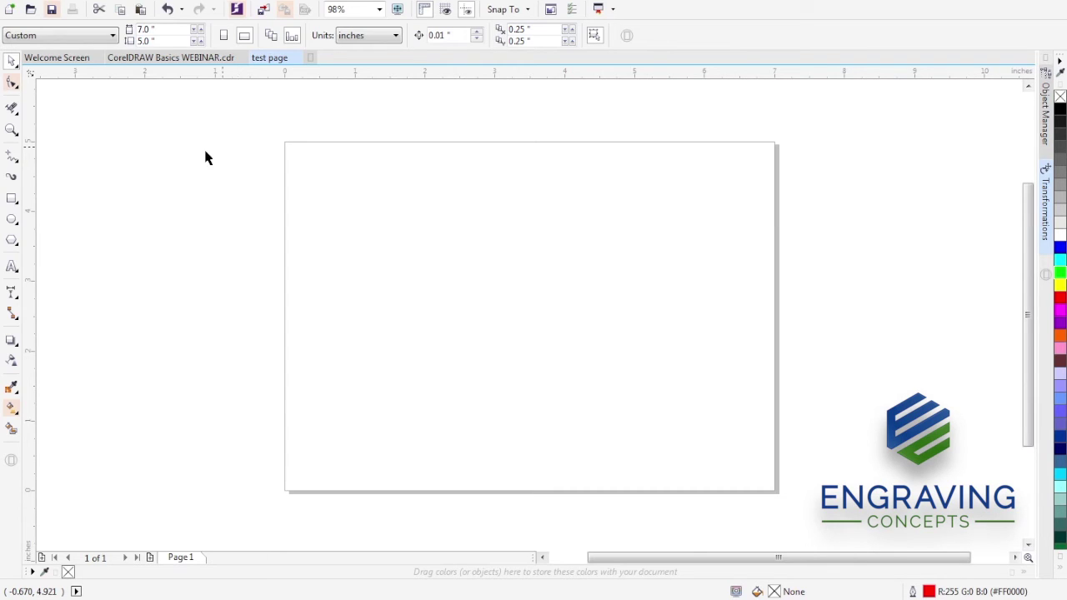
# With the Text tool active and nothing selected, choose Arial from the font list.
pyautogui.click(12, 267)
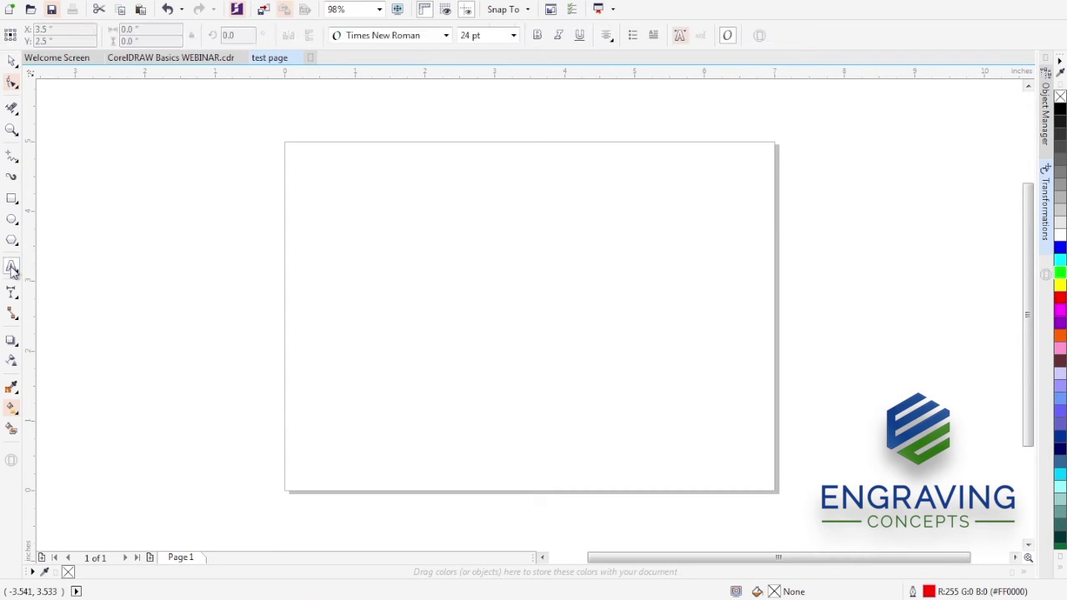
pyautogui.click(446, 39)
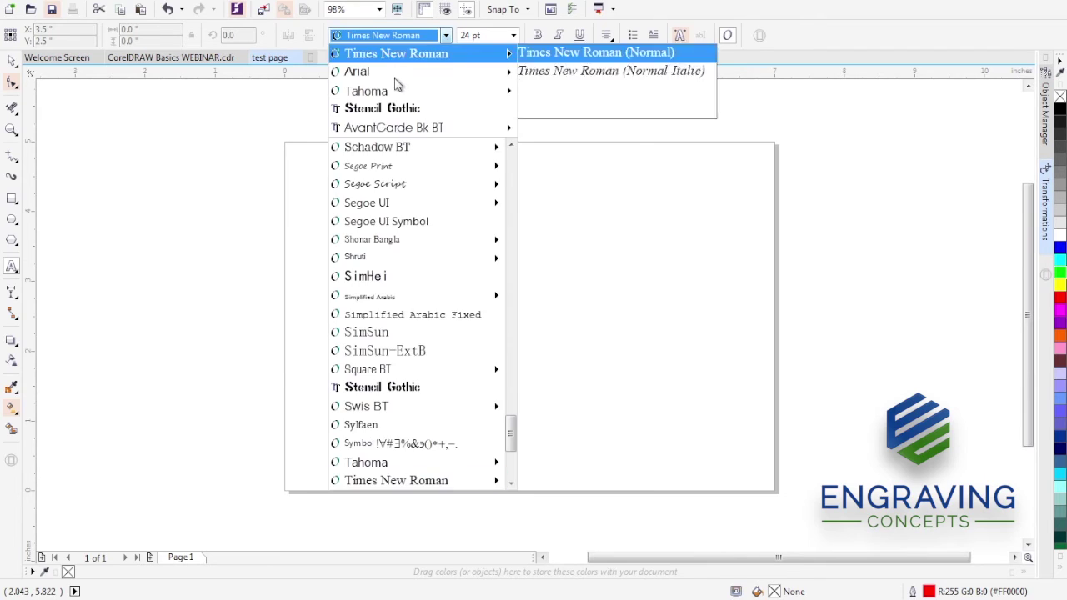
pyautogui.click(391, 84)
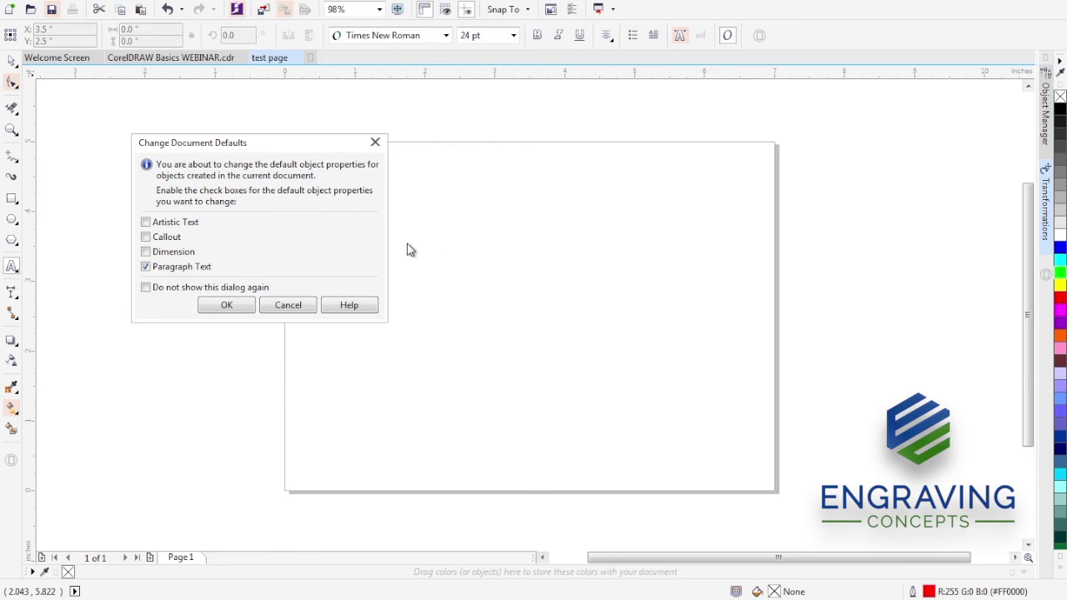
# Apply Arial as the default font for both Artistic Text and Paragraph Text.
pyautogui.click(146, 222)
pyautogui.click(227, 306)
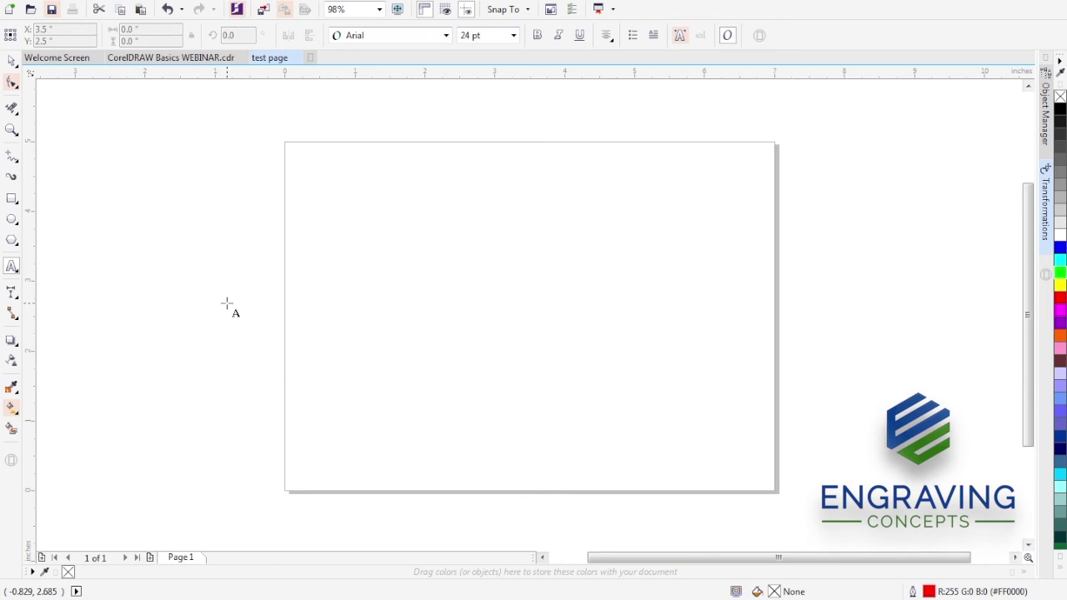
# Make 36 pt the default size for both Artistic and Paragraph Text.
pyautogui.click(515, 36)
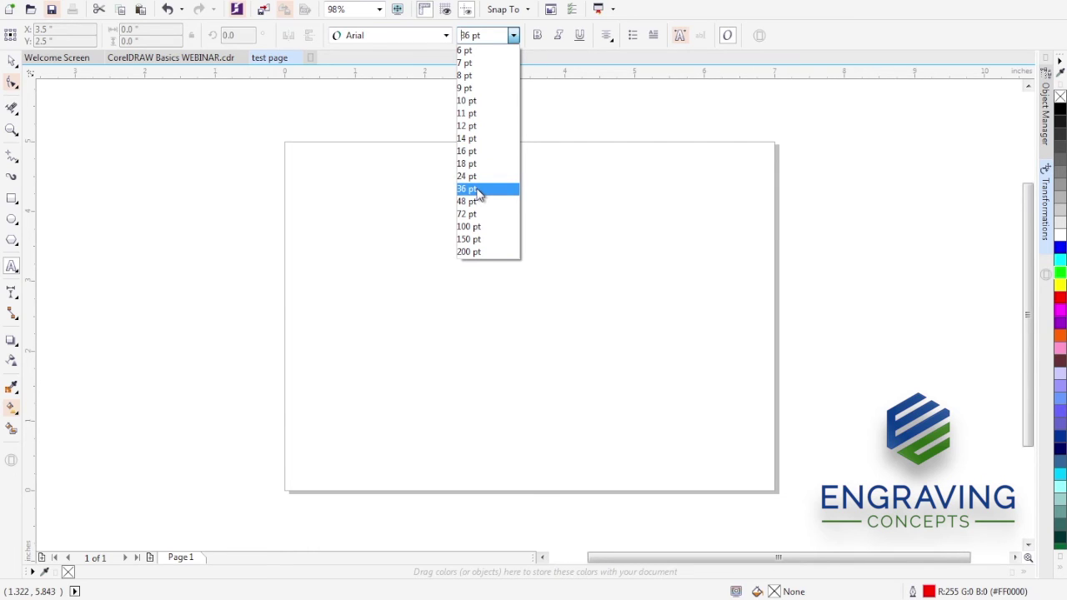
pyautogui.click(468, 177)
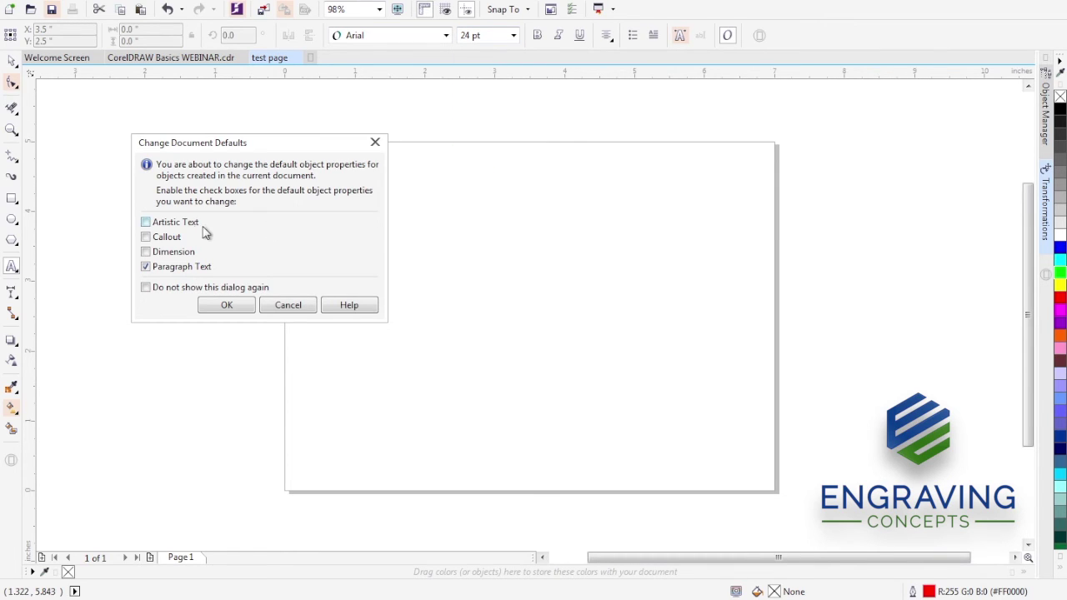
pyautogui.click(176, 223)
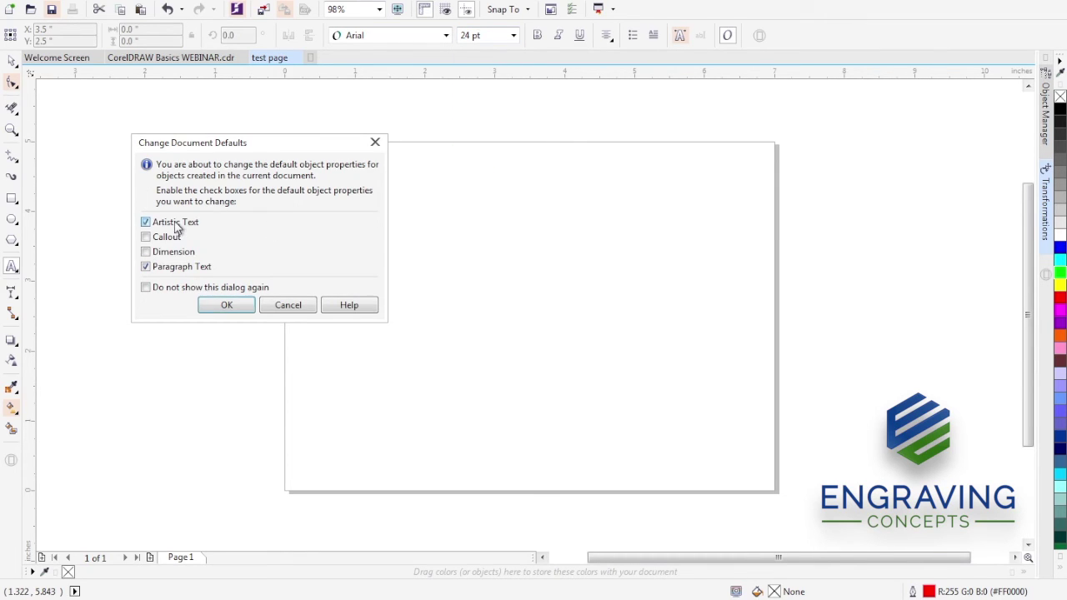
pyautogui.click(227, 306)
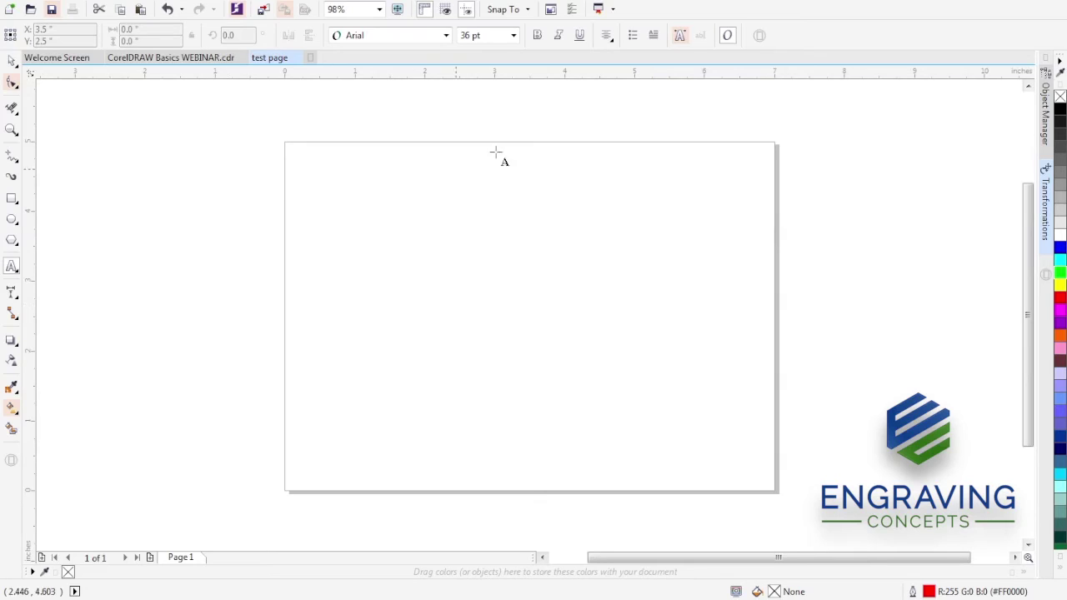
# Set the default text alignment to Center and return to the Pick tool.
pyautogui.click(607, 35)
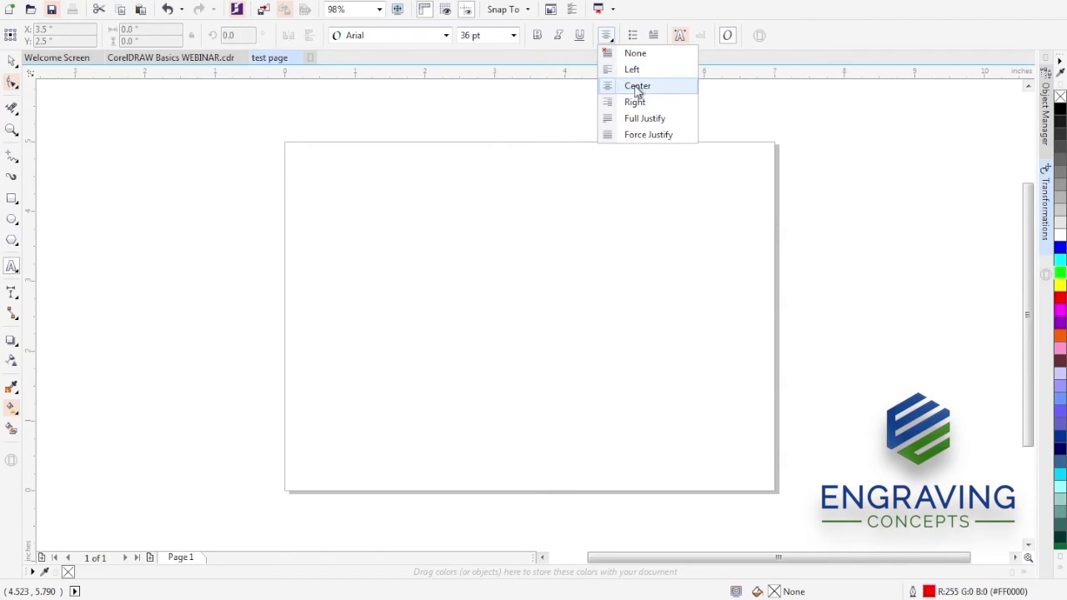
pyautogui.click(637, 86)
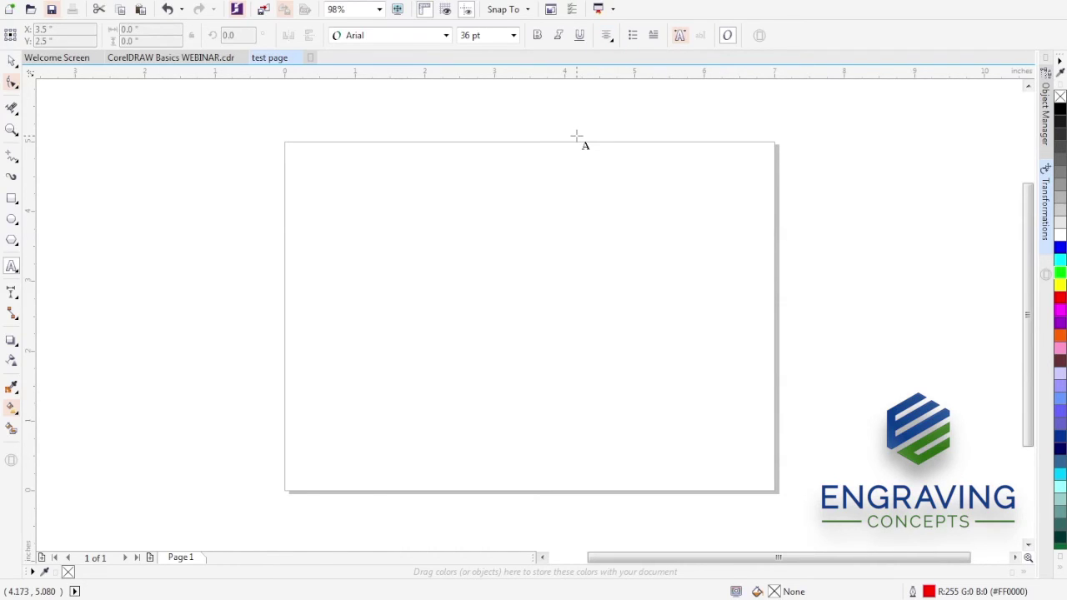
pyautogui.click(11, 61)
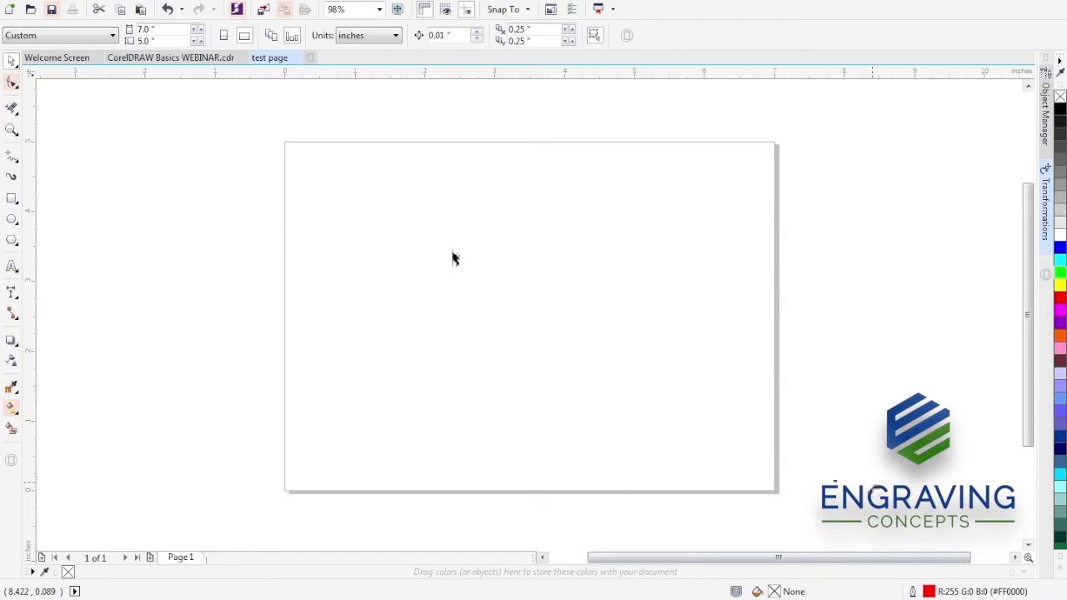
# Draw a rectangle, then an ellipse of about 2.395 × 2.723 inches inside it.
pyautogui.click(12, 199)
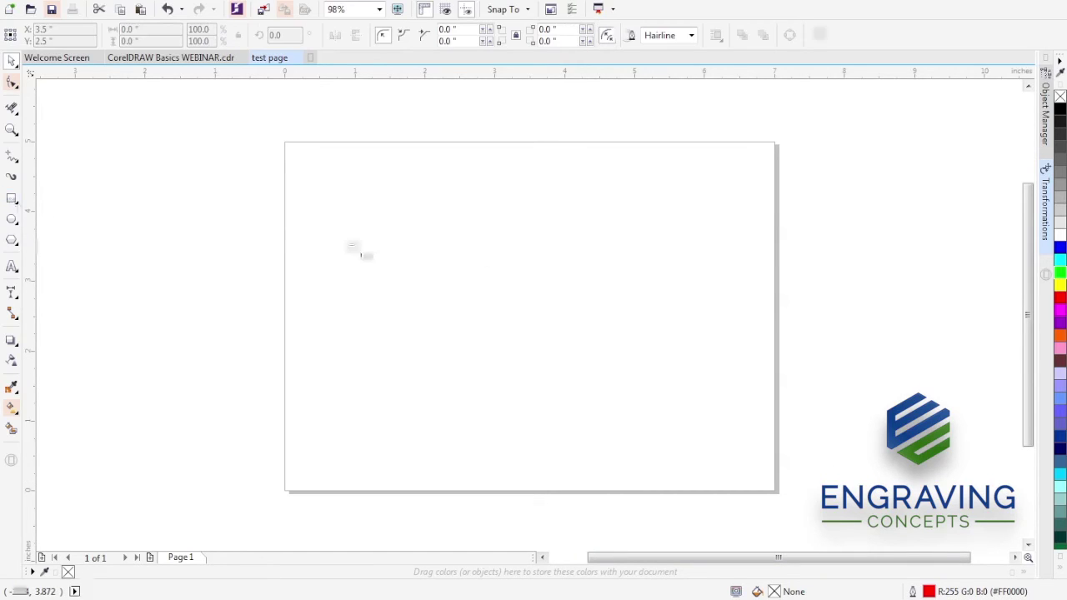
pyautogui.moveTo(367, 197); pyautogui.dragTo(514, 289)
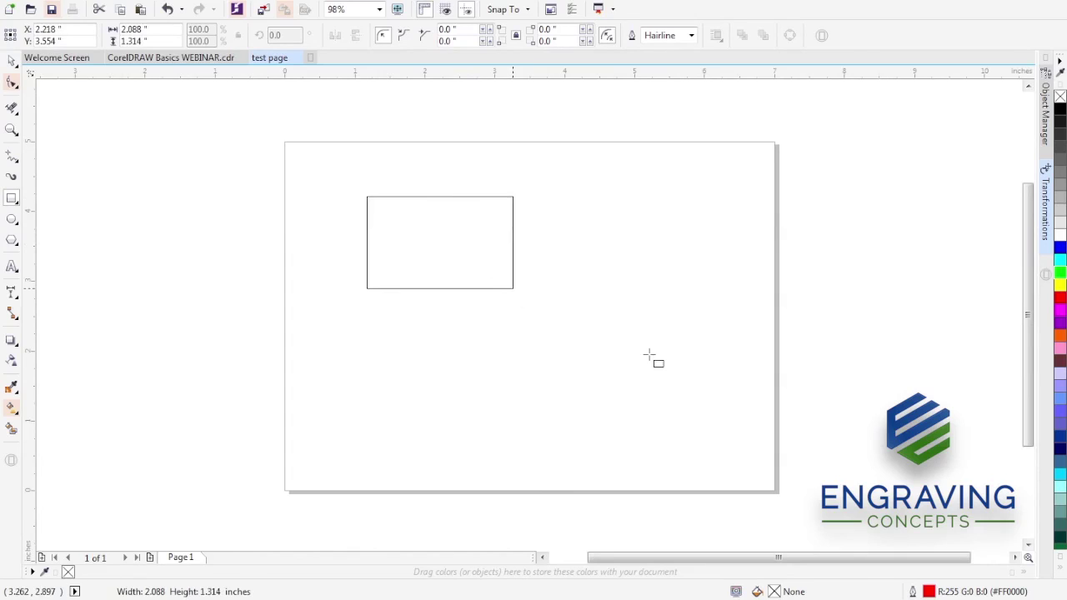
pyautogui.moveTo(650, 356)
pyautogui.mouseDown()
pyautogui.moveTo(724, 436)
pyautogui.moveTo(714, 424)
pyautogui.mouseUp()
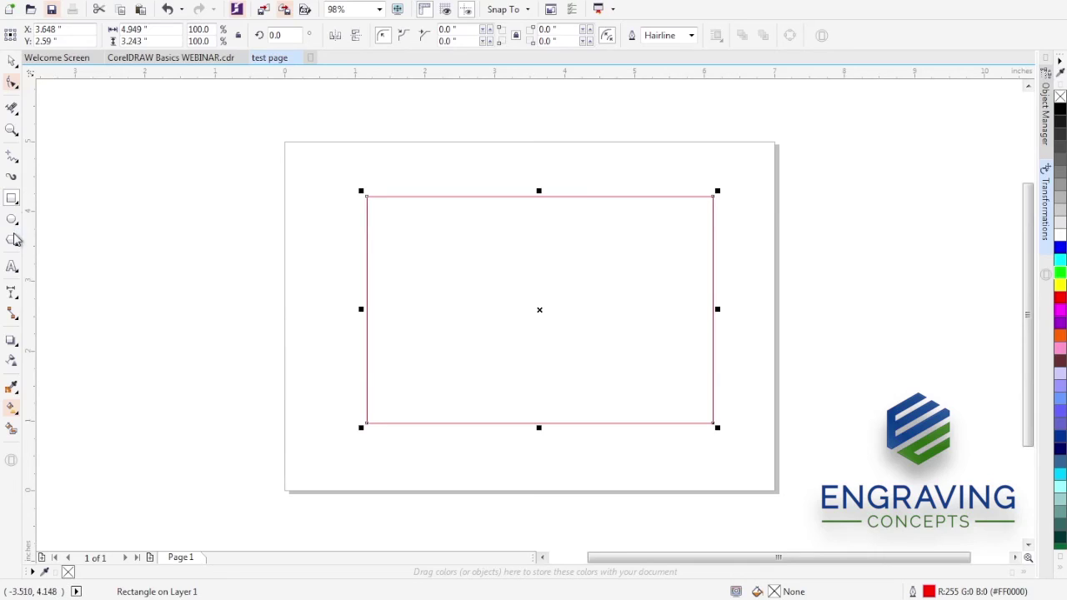
pyautogui.click(12, 219)
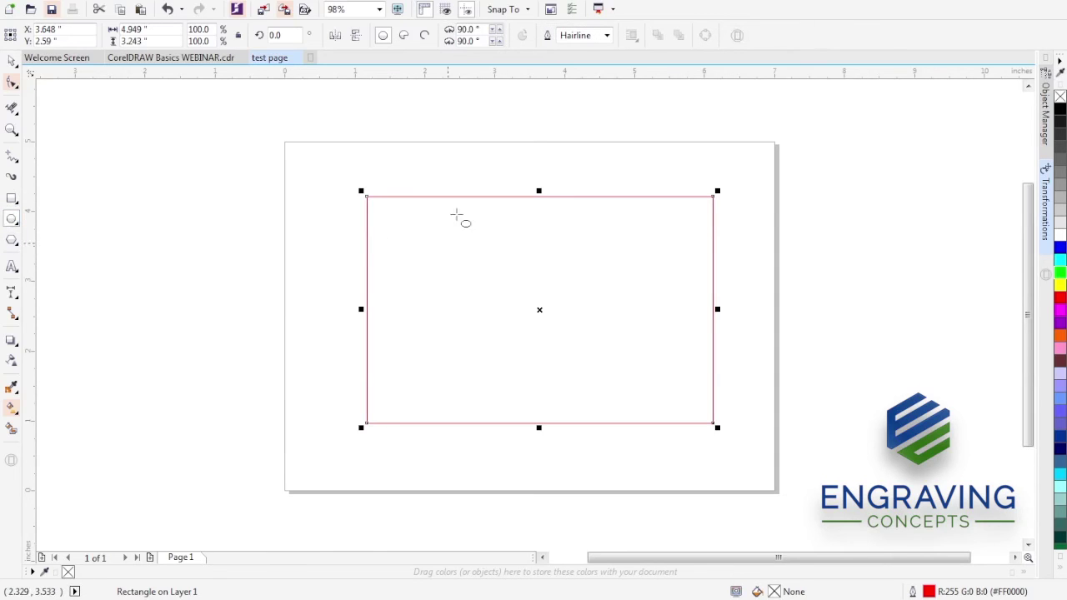
pyautogui.moveTo(465, 205); pyautogui.dragTo(634, 400)
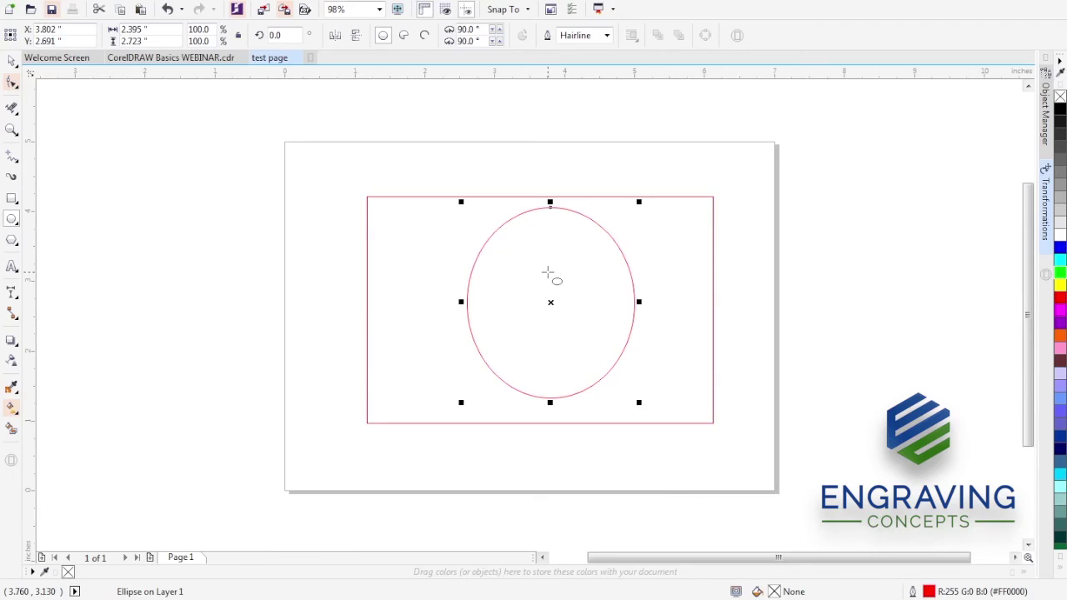
# Select everything on the page and delete the rectangle and oval.
pyautogui.press('space')
pyautogui.click(313, 182)
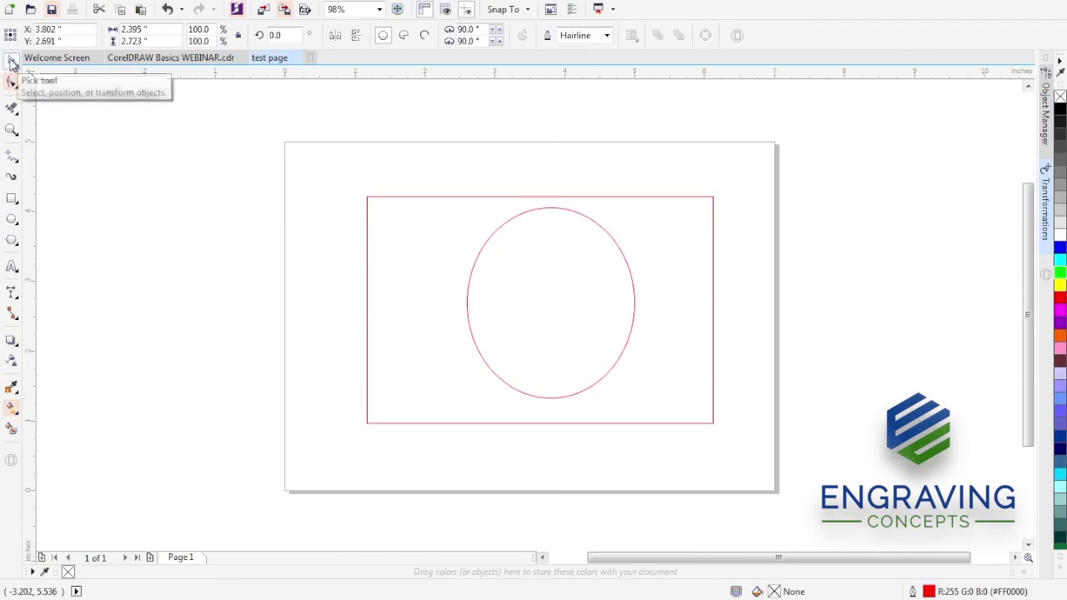
pyautogui.doubleClick(10, 63)
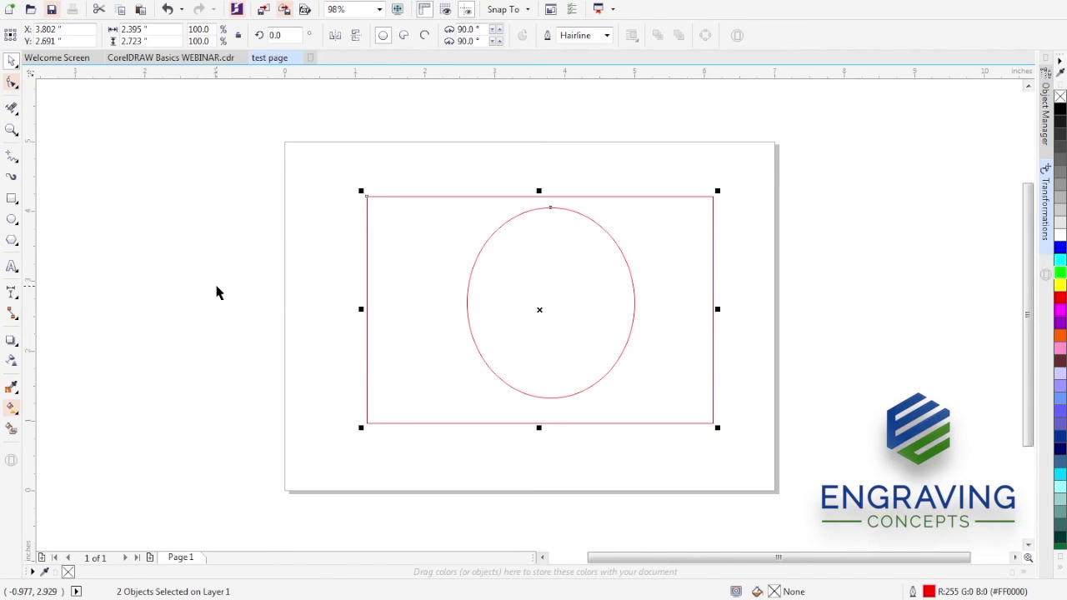
pyautogui.press('Delete')
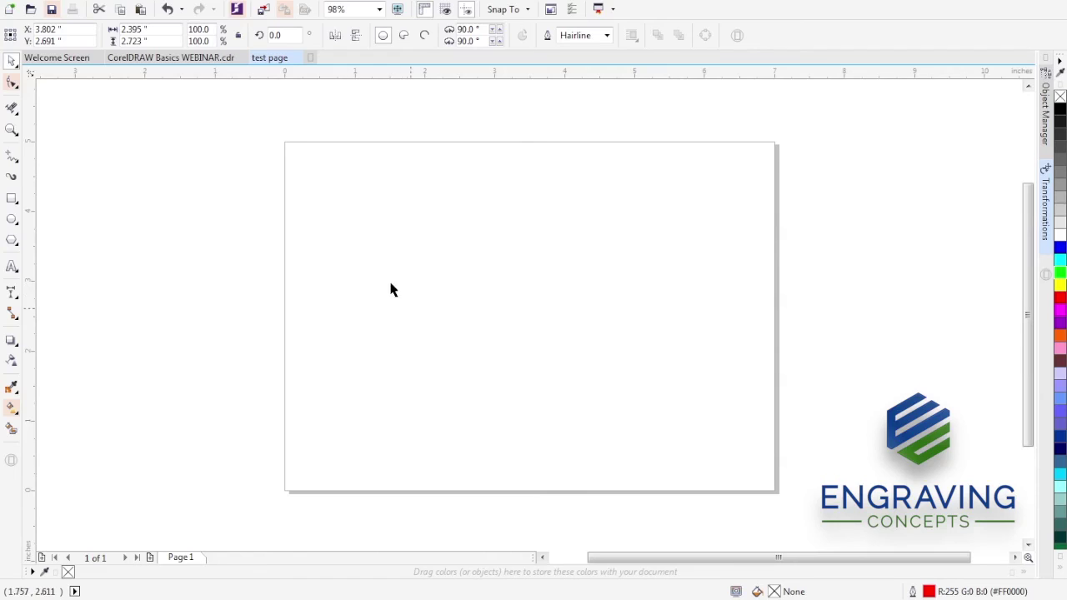
# Bring up the Change Document Defaults prompt from the status-bar outline indicator.
pyautogui.click(12, 266)
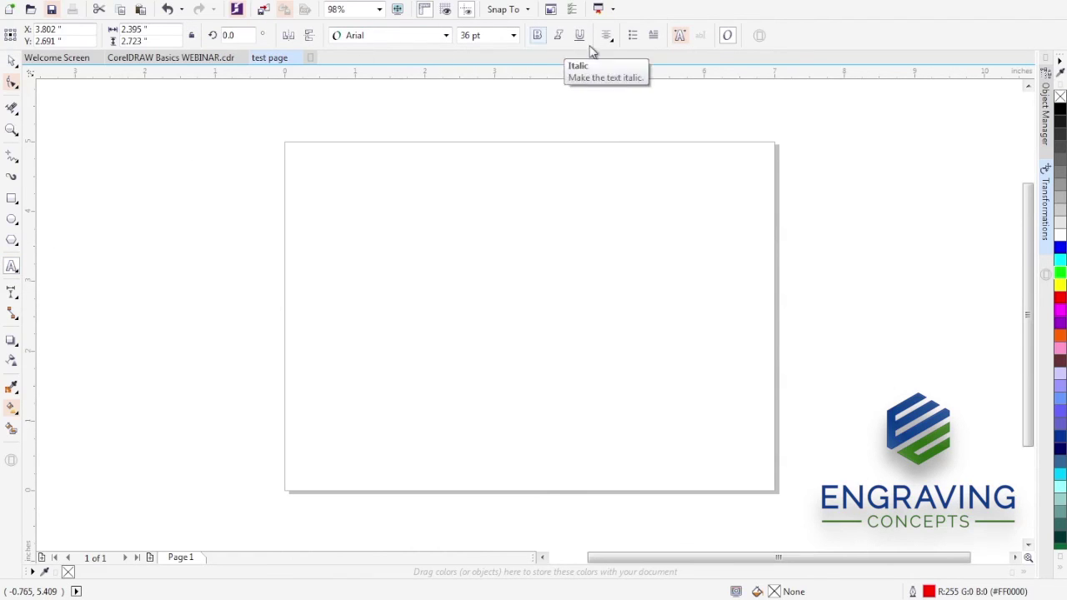
pyautogui.click(11, 62)
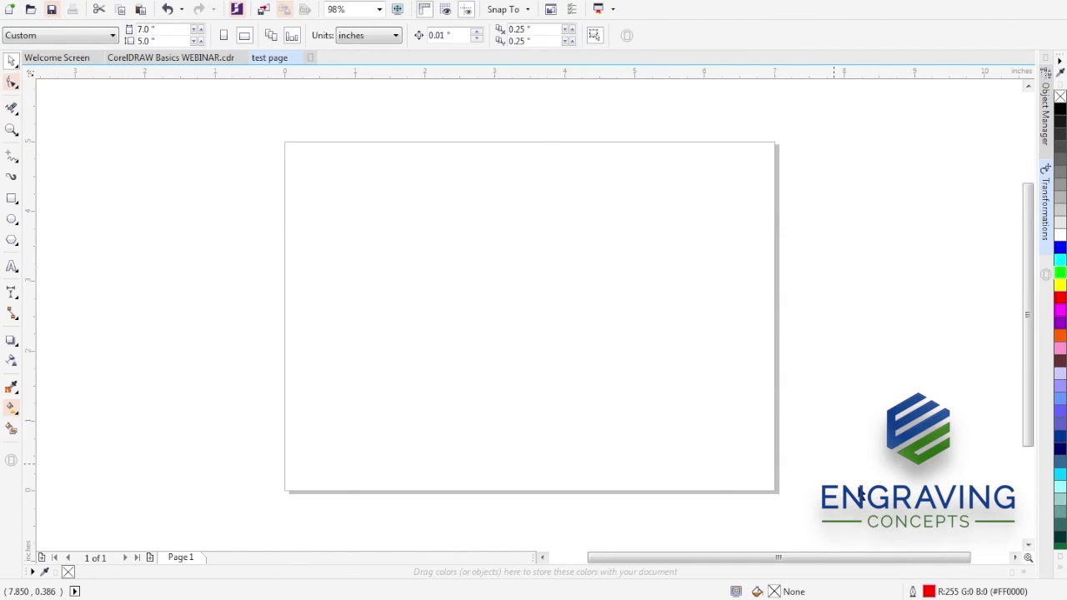
pyautogui.doubleClick(914, 592)
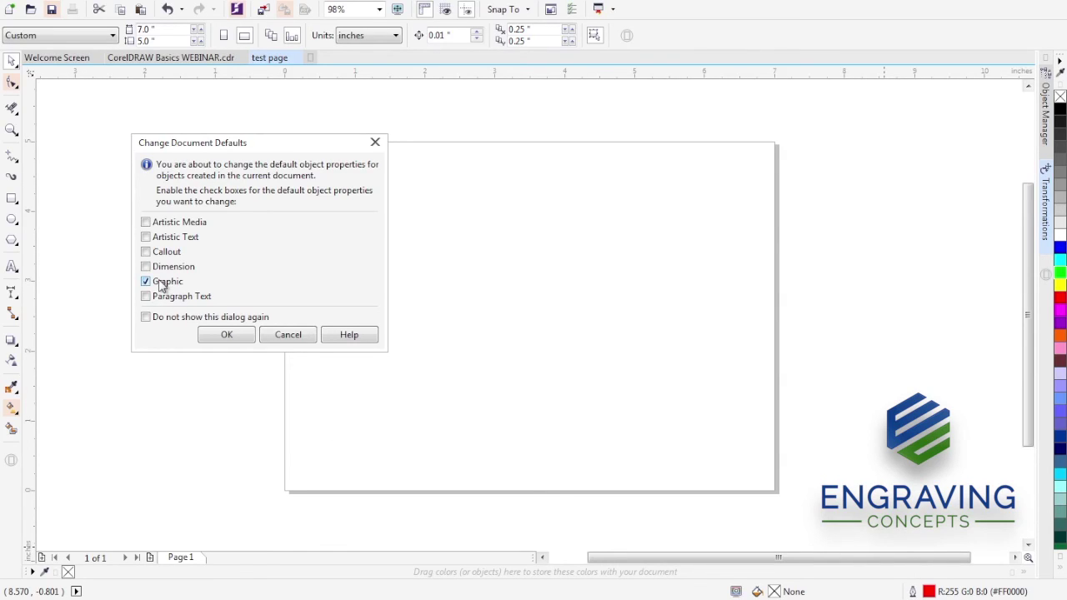
# Make Hairline width, inches and red the default outline for graphic objects.
pyautogui.click(227, 336)
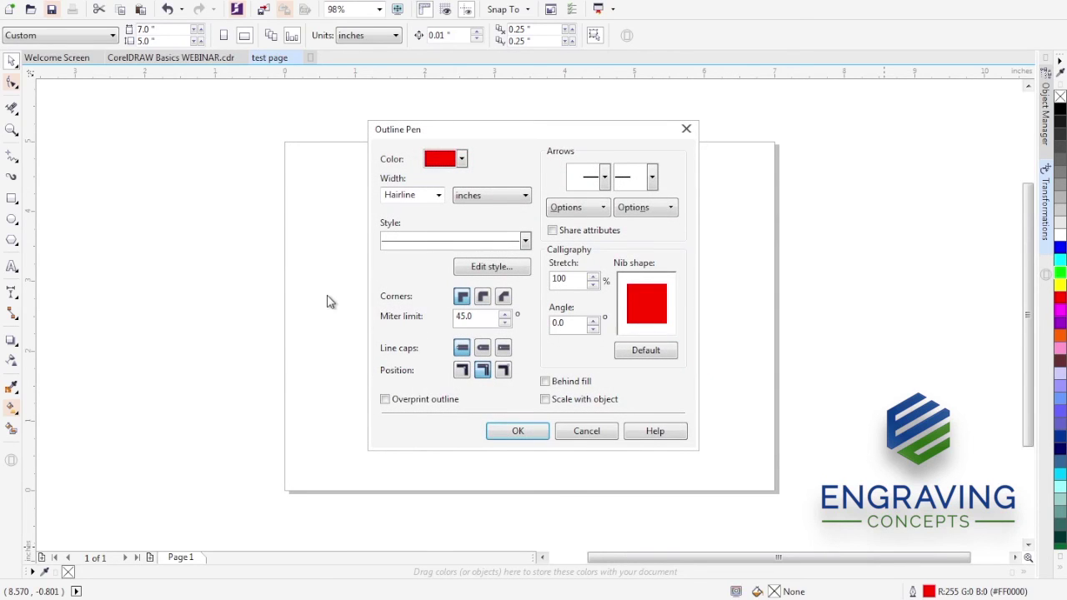
pyautogui.click(438, 196)
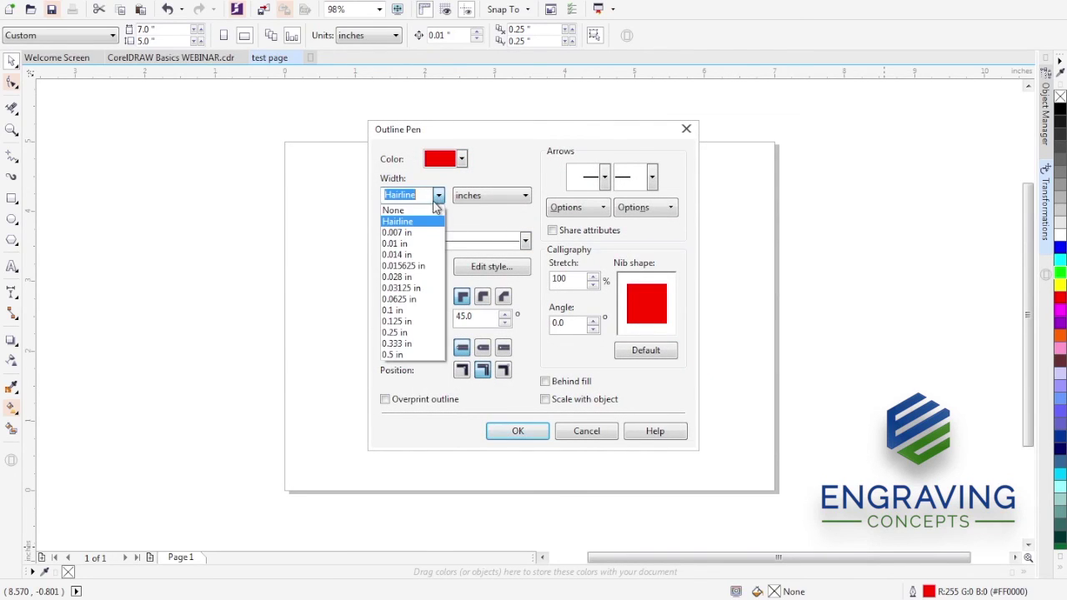
pyautogui.click(417, 221)
pyautogui.click(505, 198)
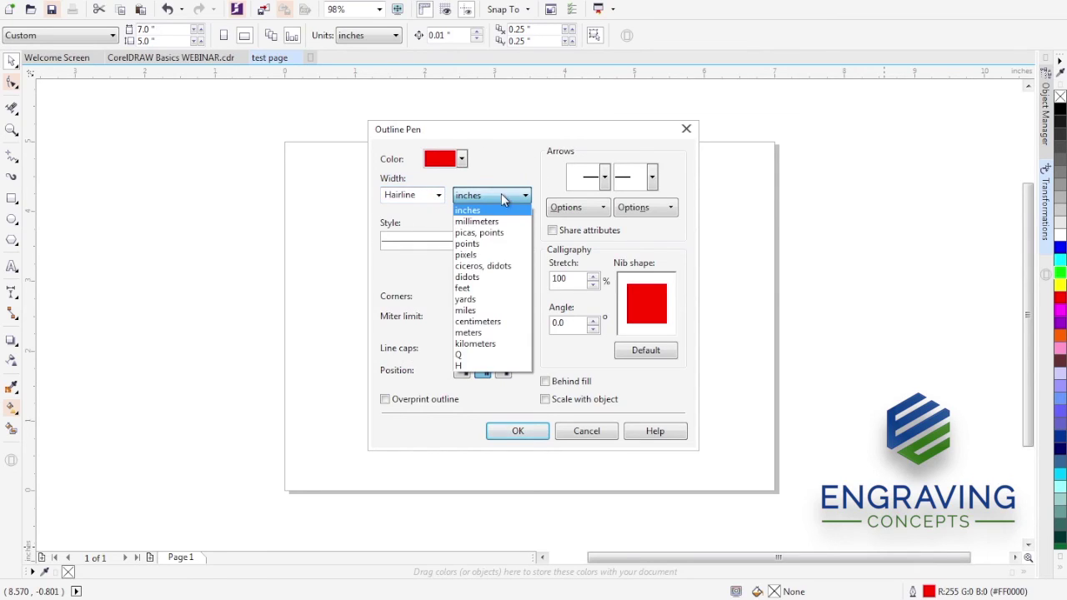
pyautogui.click(490, 212)
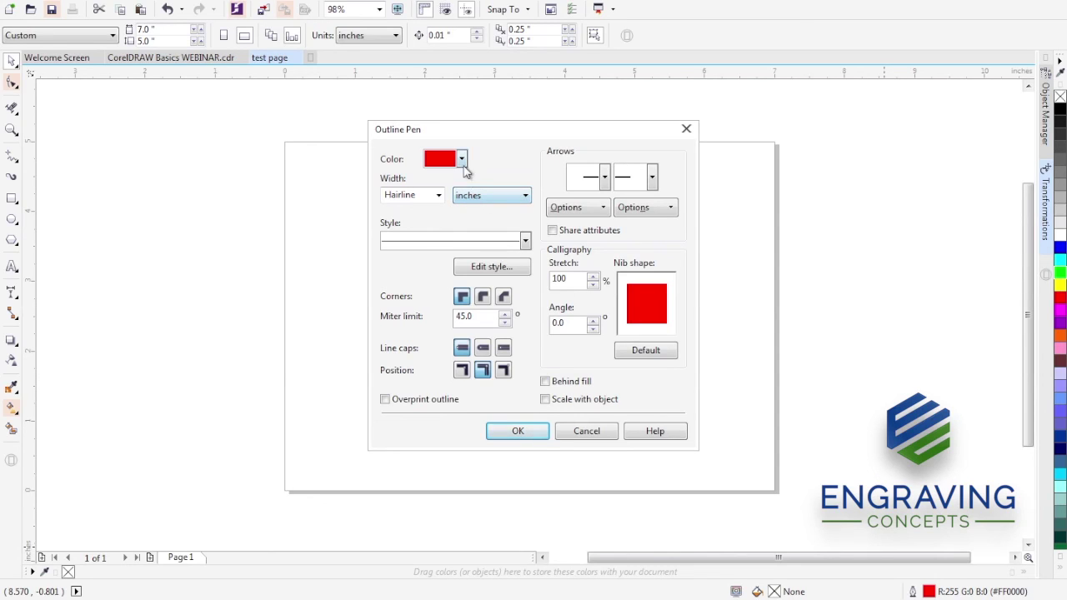
pyautogui.click(461, 159)
pyautogui.click(467, 176)
pyautogui.click(519, 432)
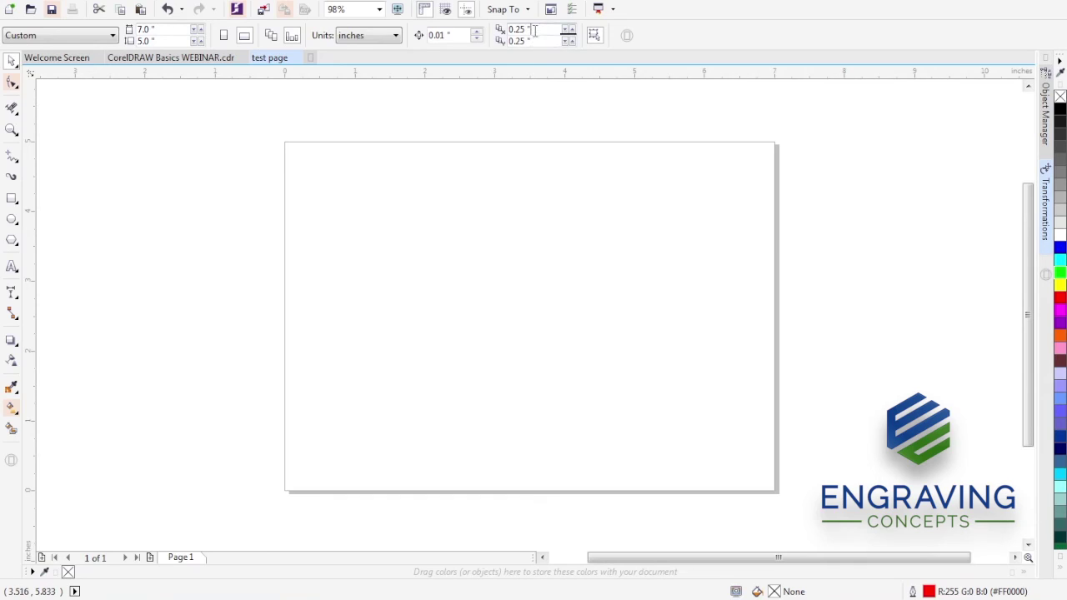
# Set the horizontal and vertical duplicate distances to 0 inches.
pyautogui.moveTo(534, 30); pyautogui.dragTo(484, 33)
pyautogui.write('0')
pyautogui.press('Tab')
pyautogui.write('0')
pyautogui.press('Return')
pyautogui.click(336, 2)
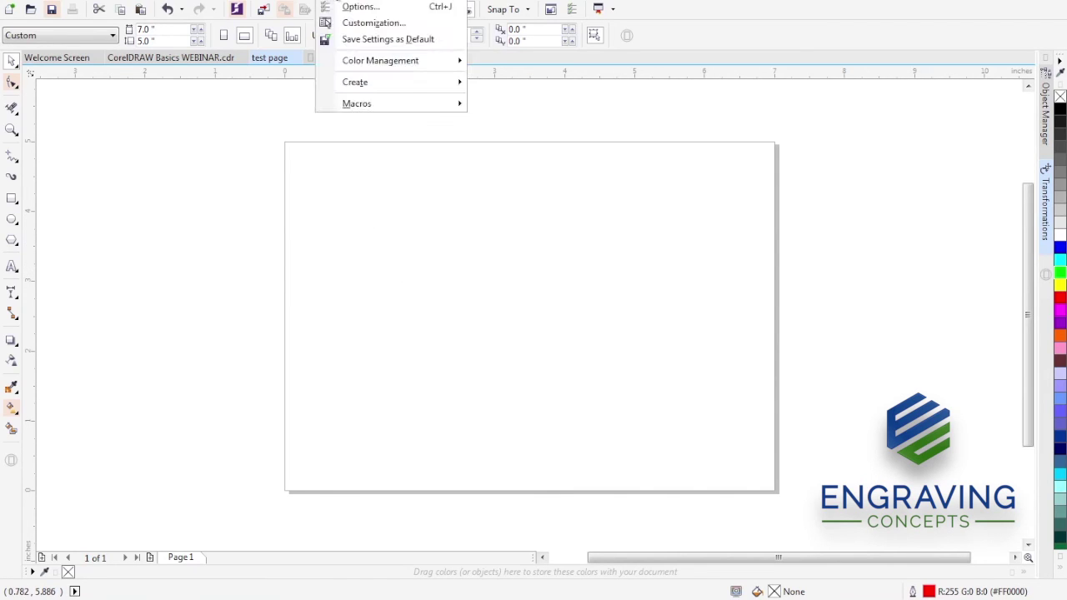
# In Options > Document, save options as new-document defaults, including guidelines, styles and style sets.
pyautogui.click(358, 7)
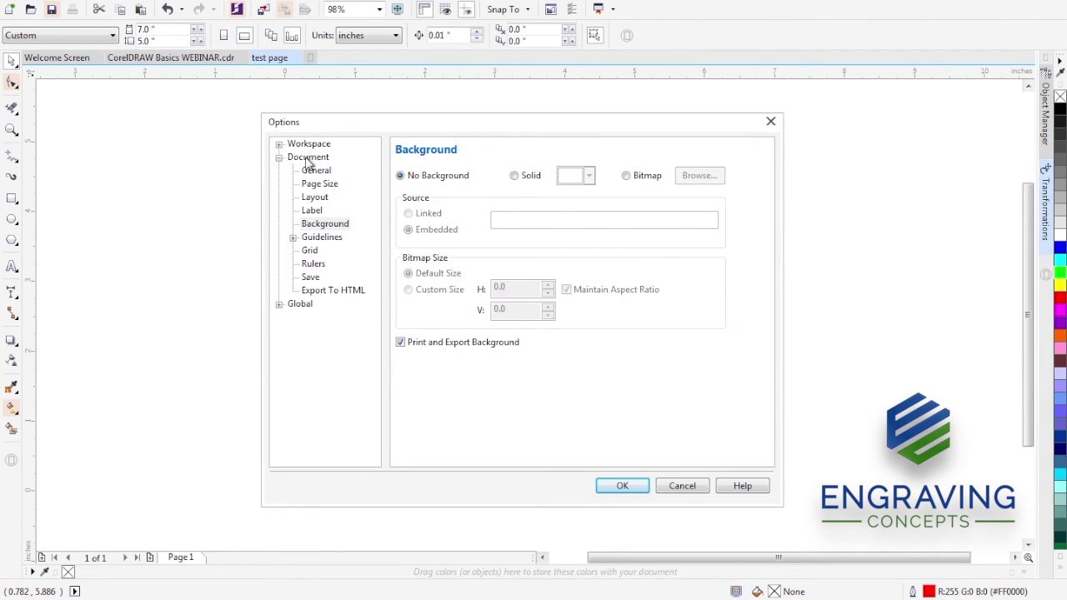
pyautogui.click(308, 159)
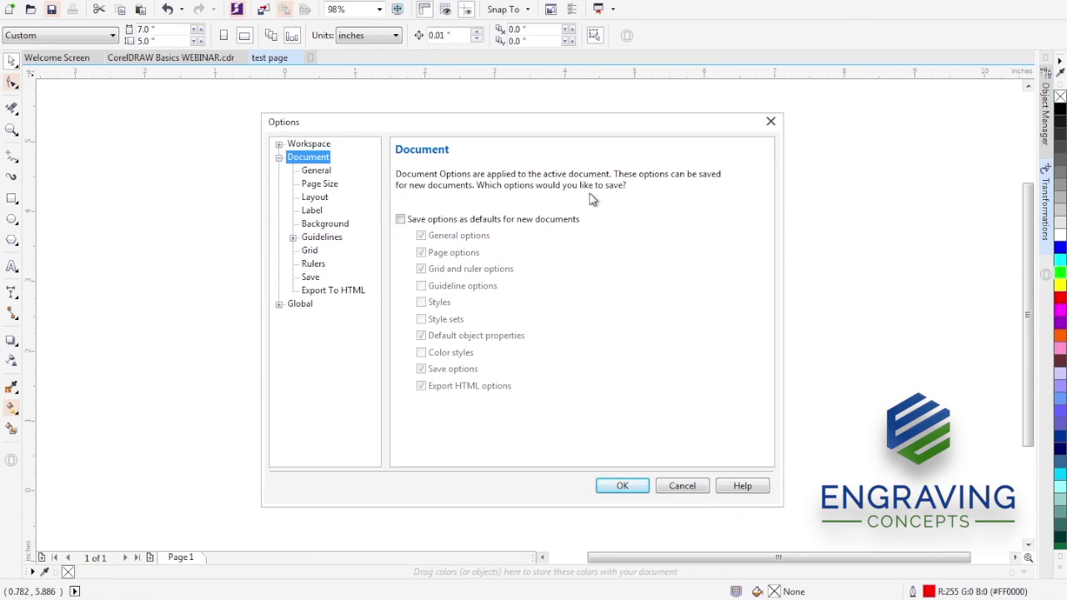
pyautogui.click(401, 221)
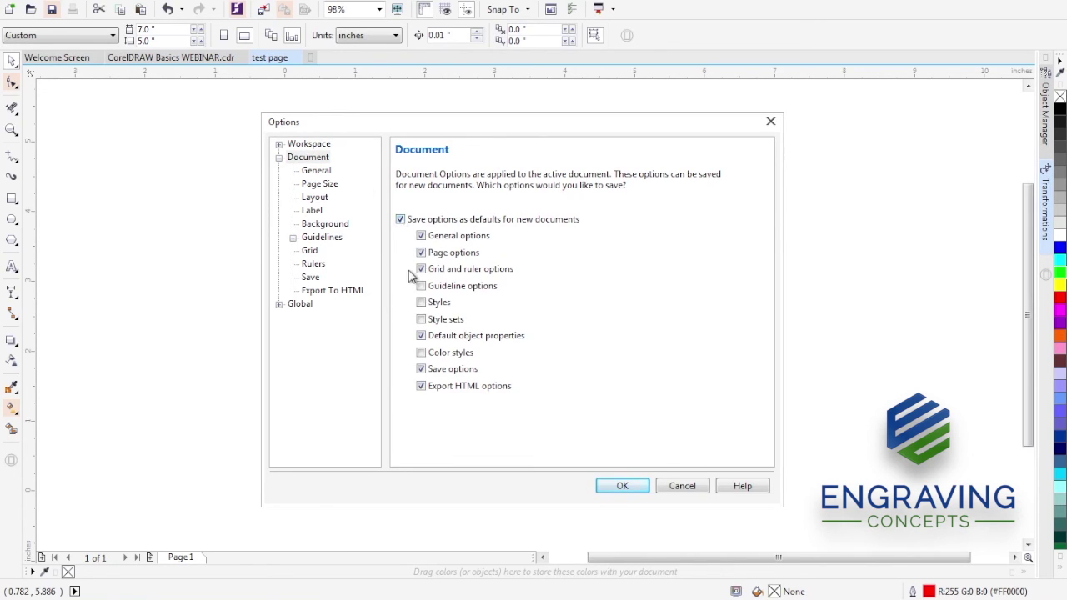
pyautogui.click(421, 286)
pyautogui.click(422, 302)
pyautogui.click(422, 320)
pyautogui.click(618, 487)
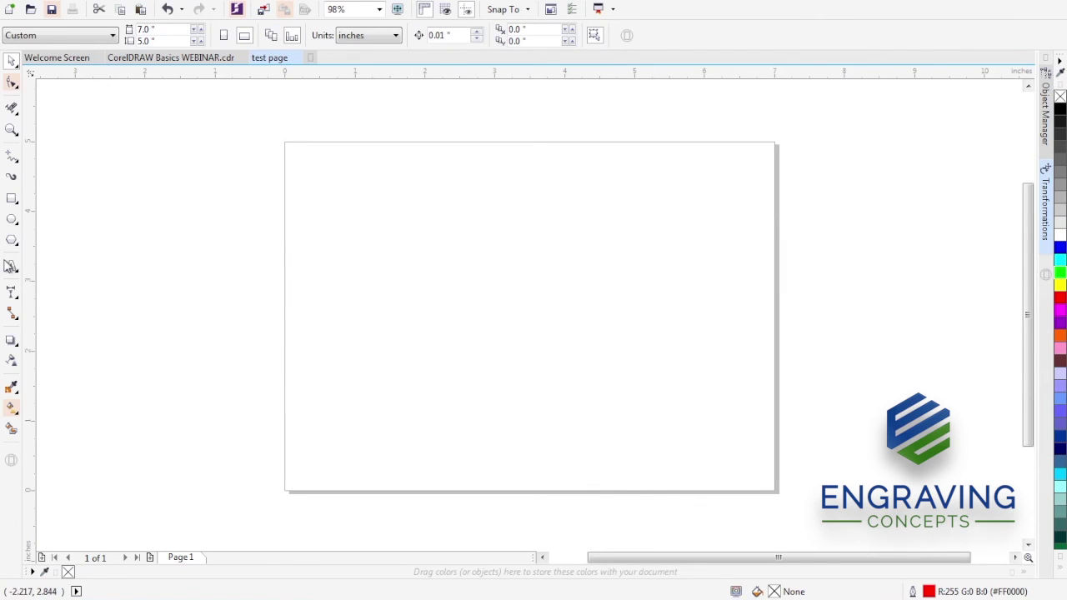
pyautogui.click(12, 268)
# Draw a test rectangle across the page centre, check its red hairline outline, then deselect it.
pyautogui.click(530, 208)
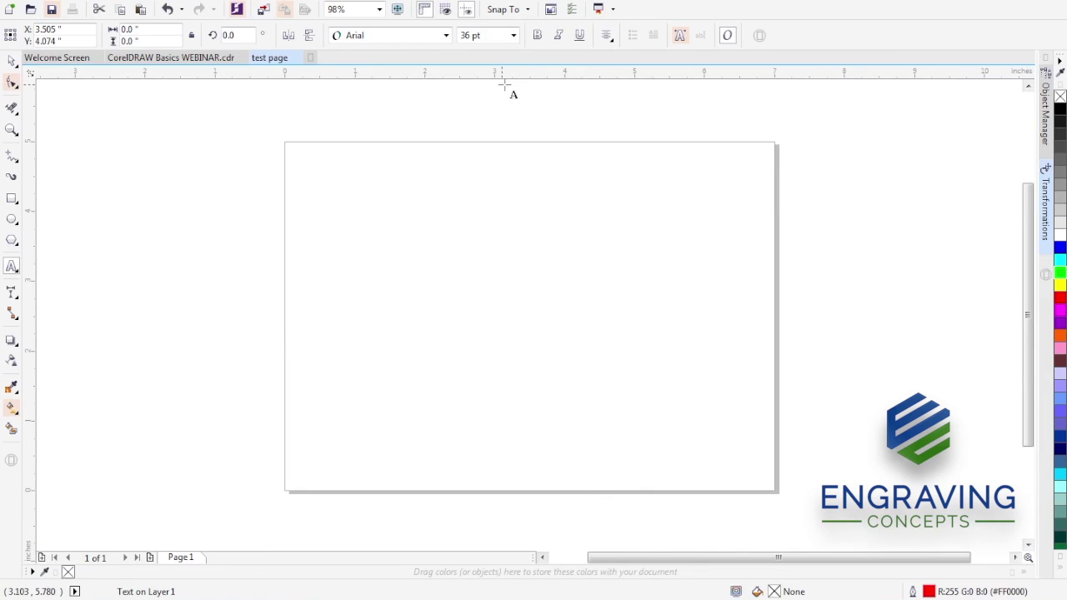
pyautogui.click(11, 198)
pyautogui.moveTo(402, 200); pyautogui.dragTo(577, 329)
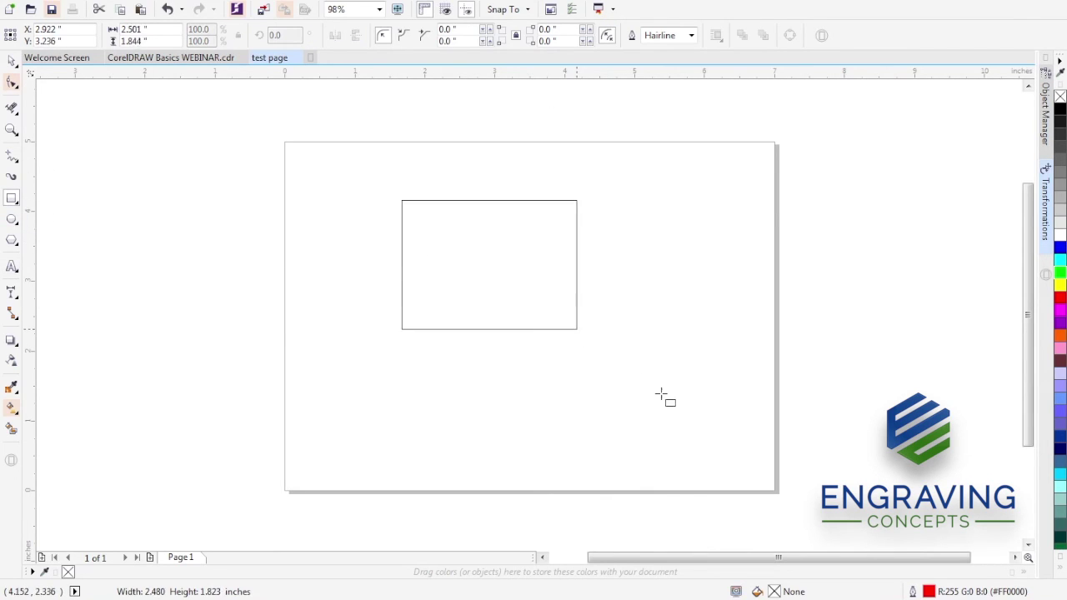
pyautogui.moveTo(660, 394)
pyautogui.mouseDown()
pyautogui.moveTo(689, 431)
pyautogui.moveTo(661, 430)
pyautogui.mouseUp()
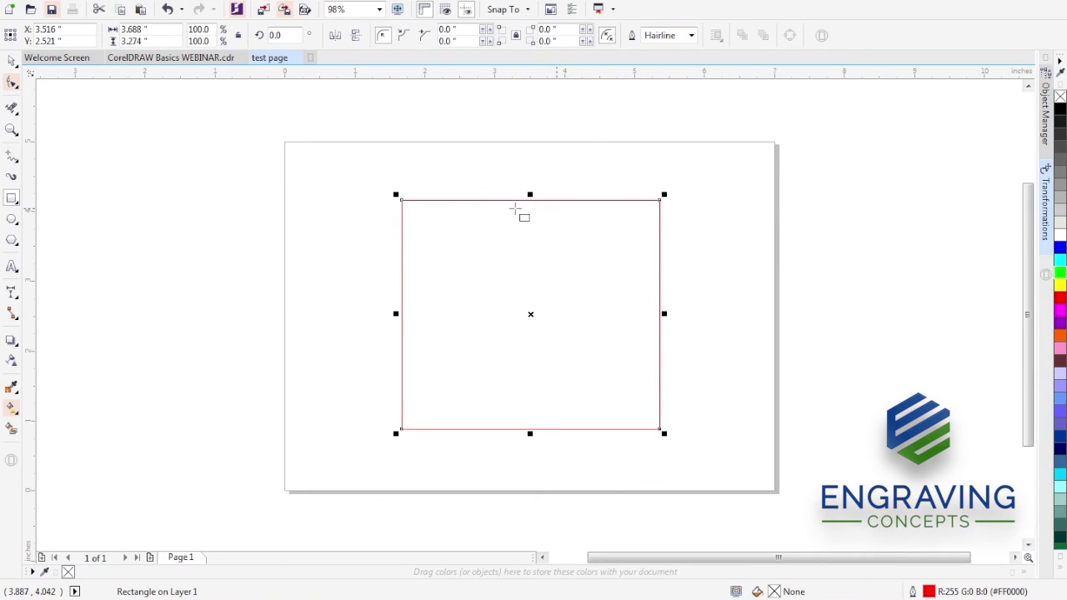
pyautogui.press('space')
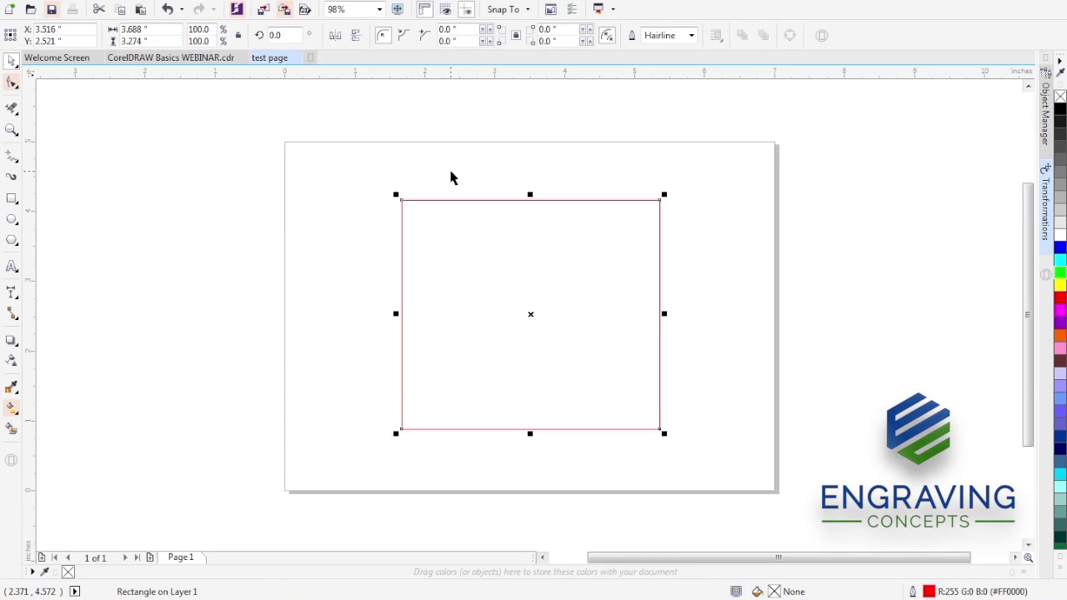
pyautogui.press('Escape')
# Switch to CorelDRAW Basics WEBINAR.cdr and advance to page 24, Saving Preferences.
pyautogui.click(184, 60)
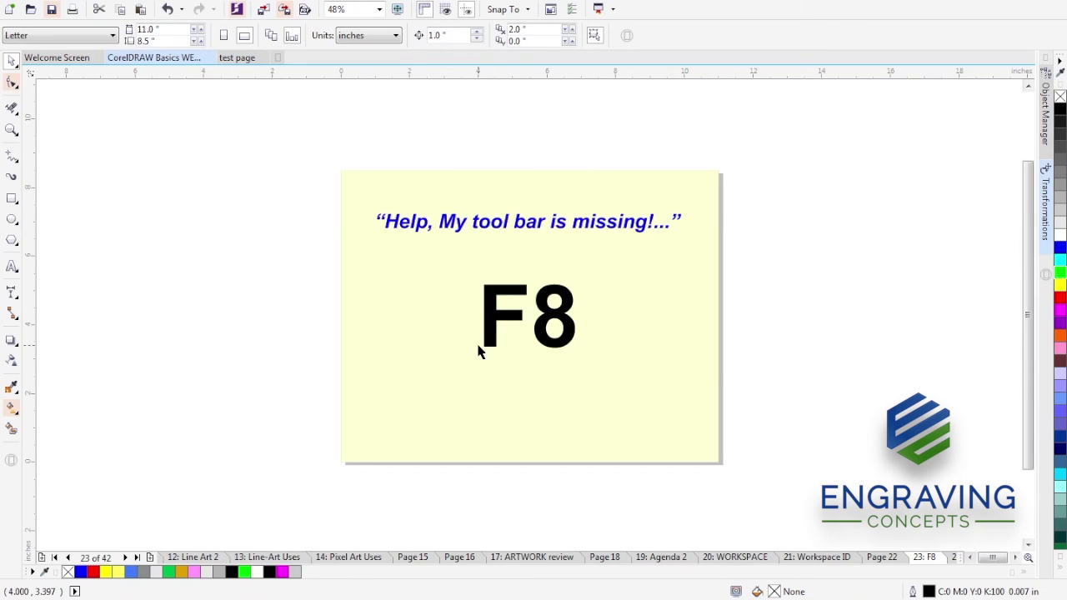
pyautogui.click(126, 557)
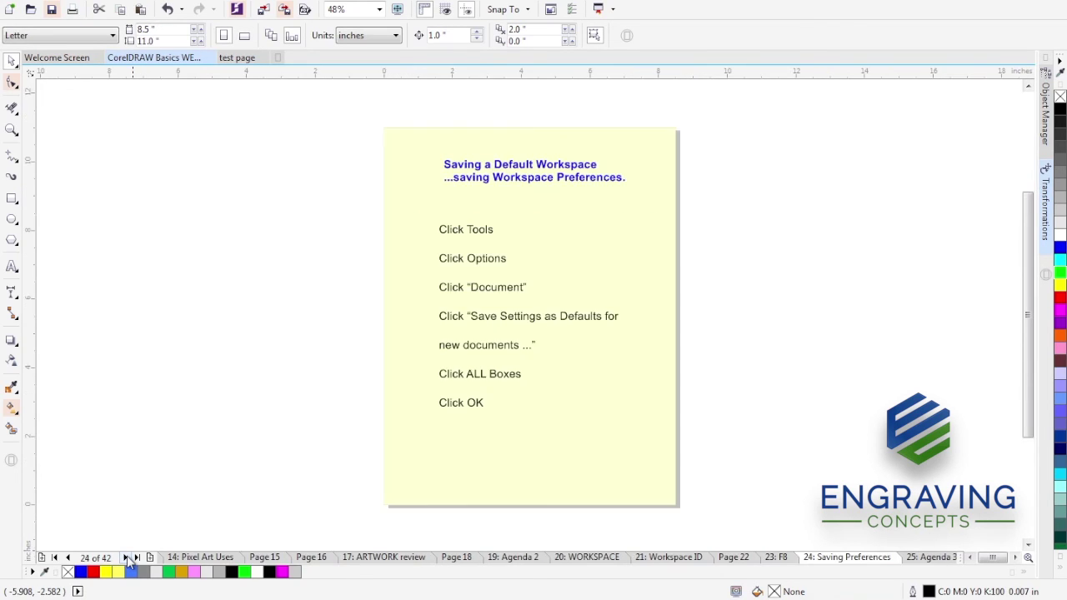